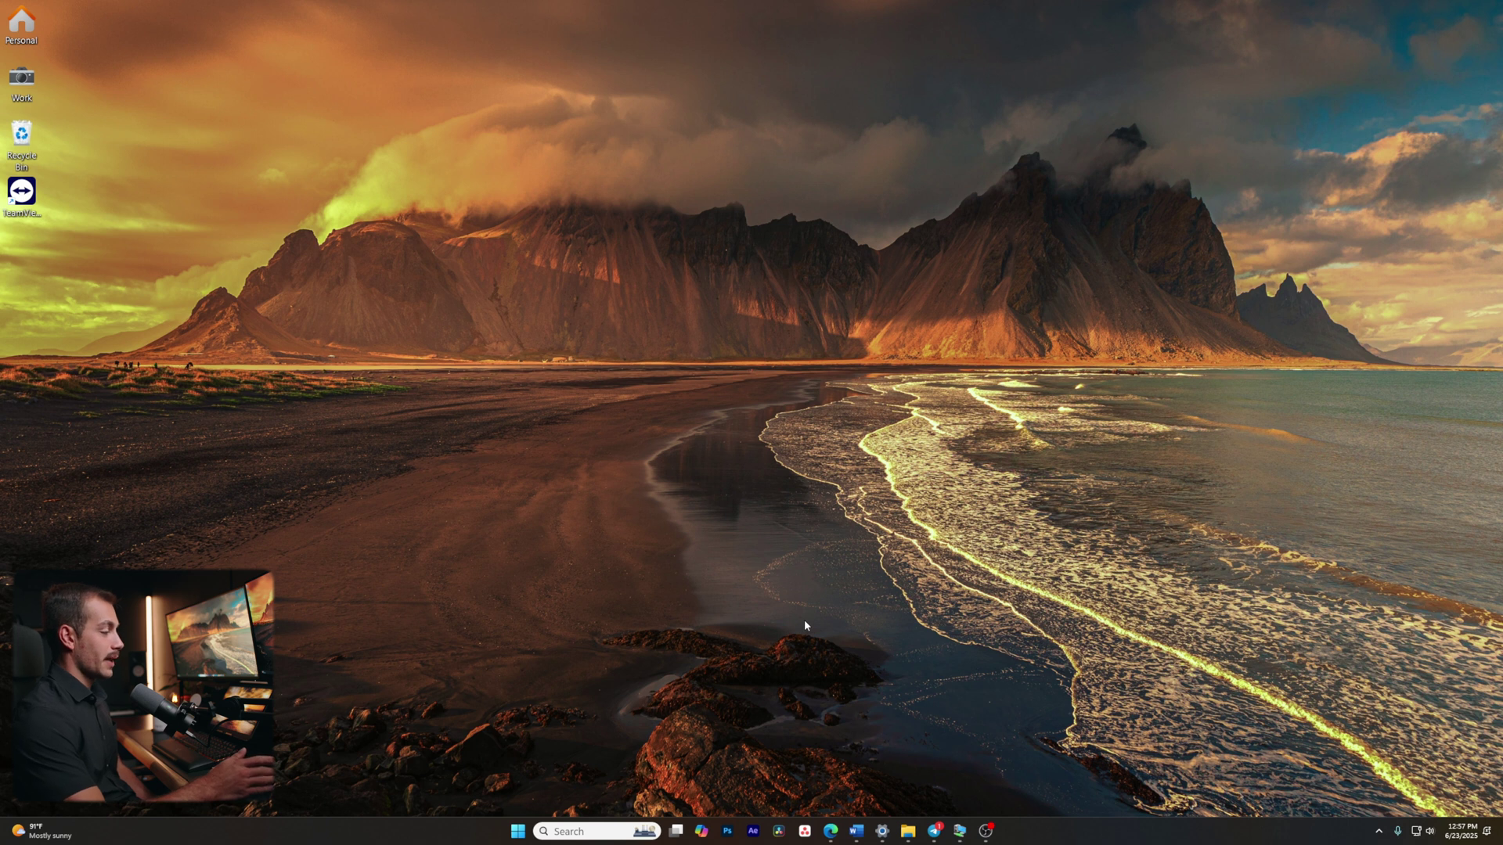
- Run Excel as administrator from the Office Suite folder in the Start menu
key("super")
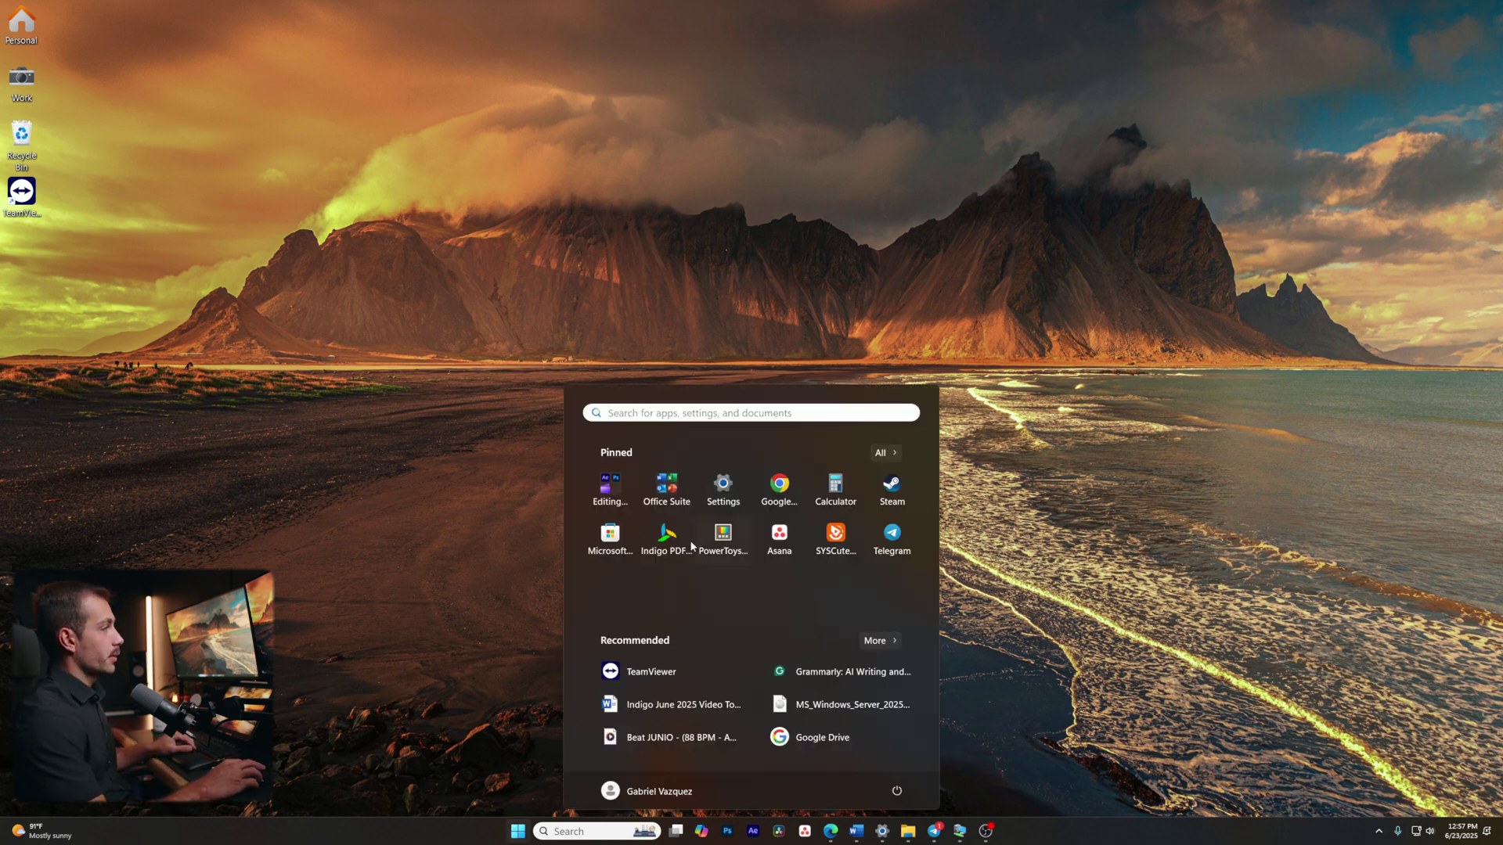
left_click(670, 486)
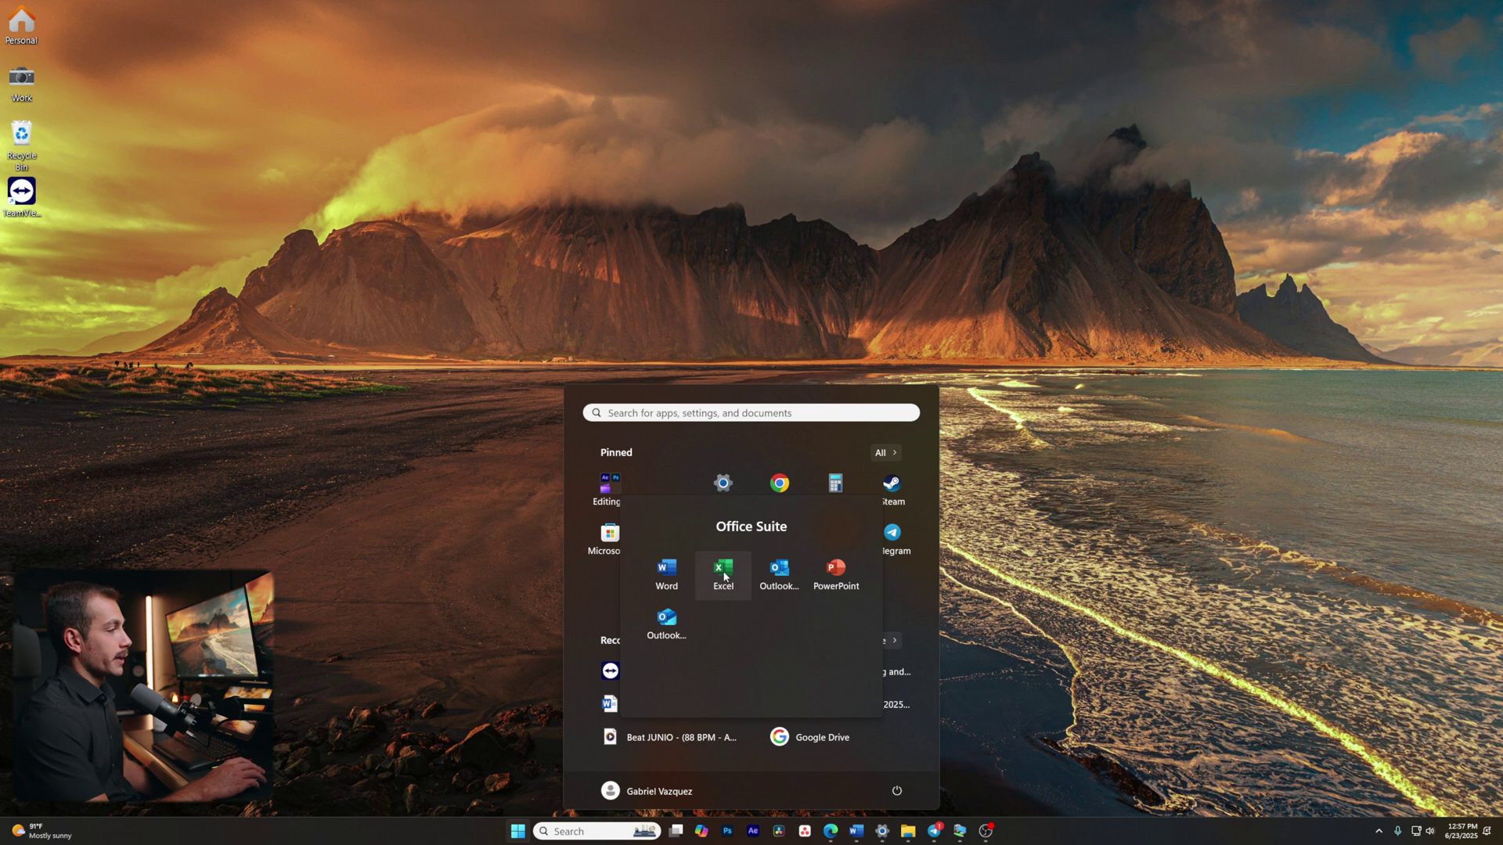
right_click(724, 577)
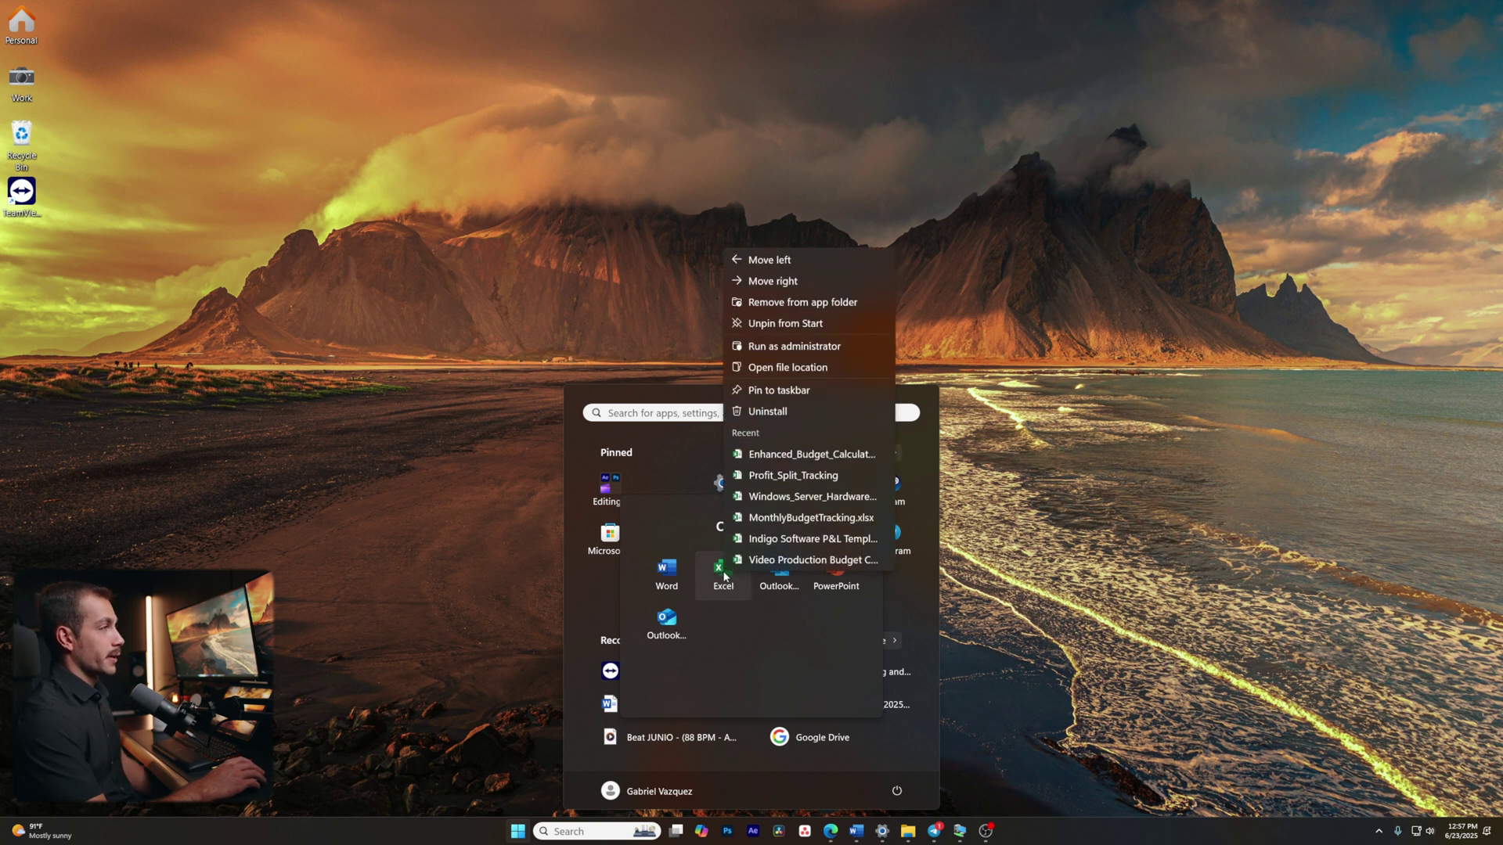
left_click(778, 346)
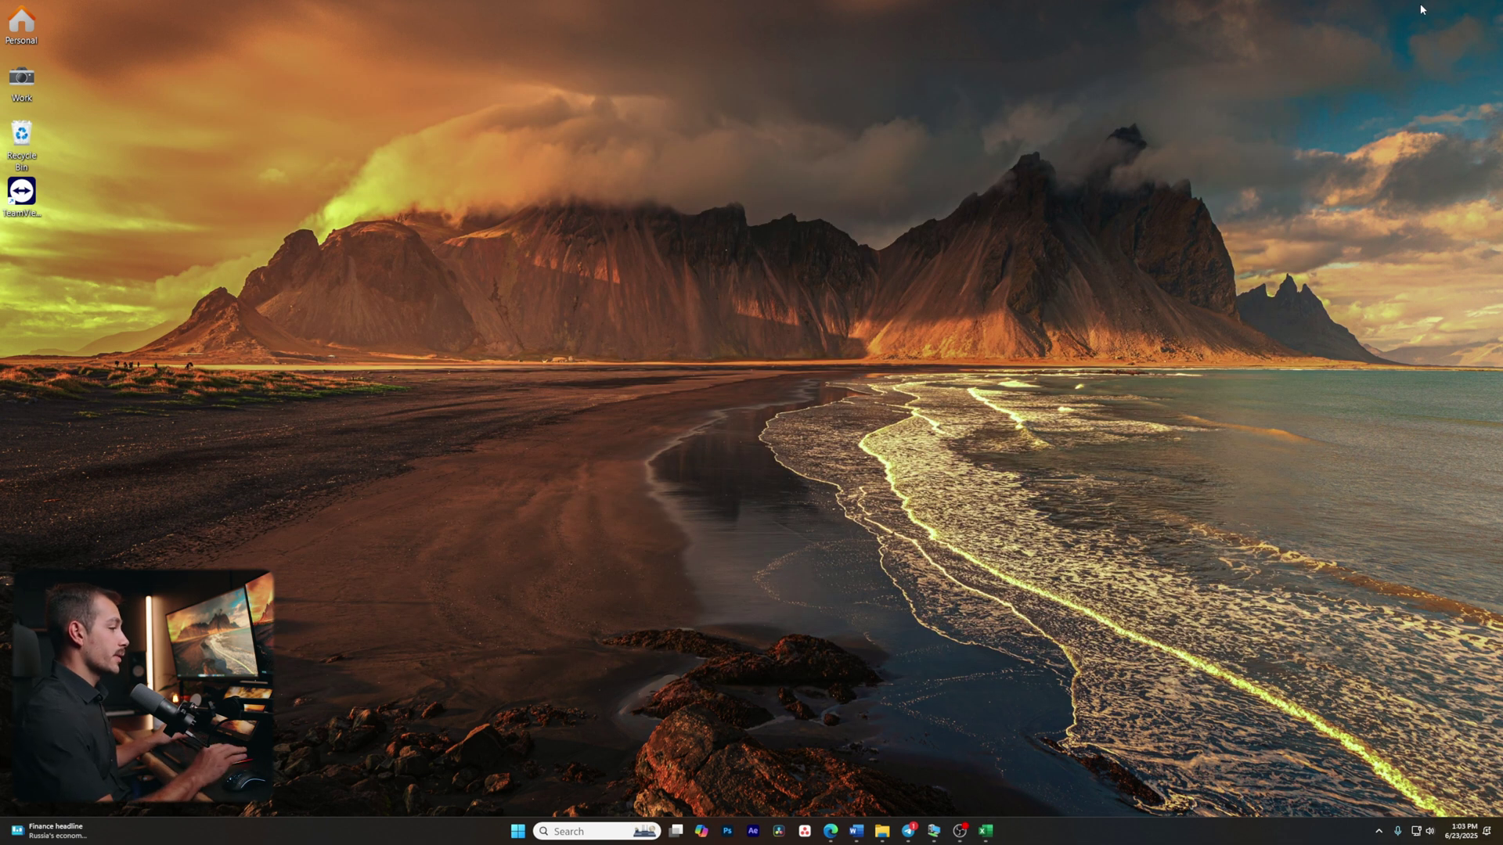
- Open Settings, go to Privacy & security > Windows Security, and launch the Windows Security app
key("super")
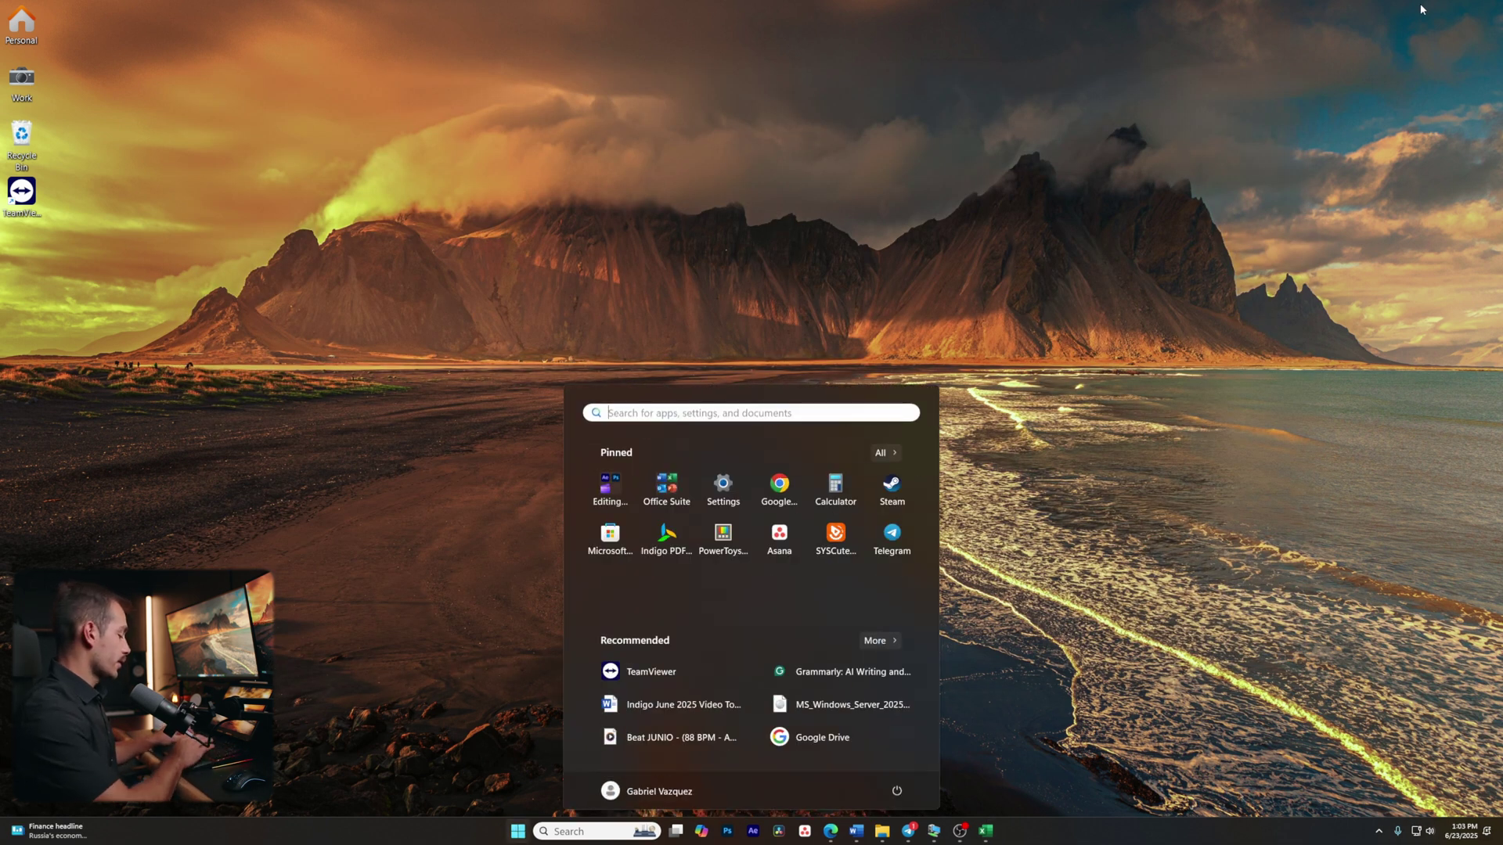
left_click(723, 487)
left_click_drag(536, 162, 556, 158)
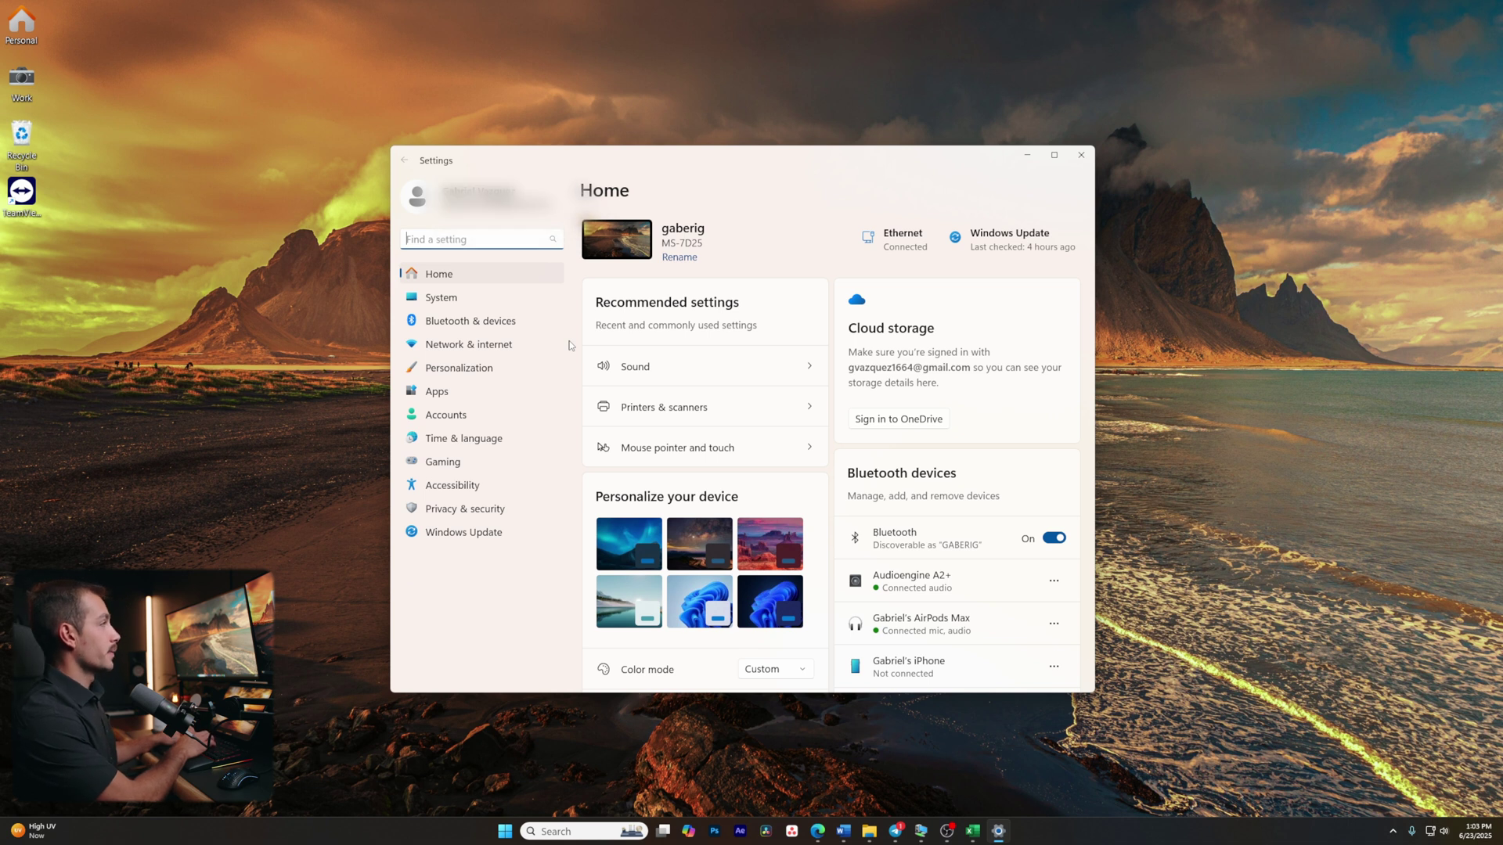
left_click(493, 296)
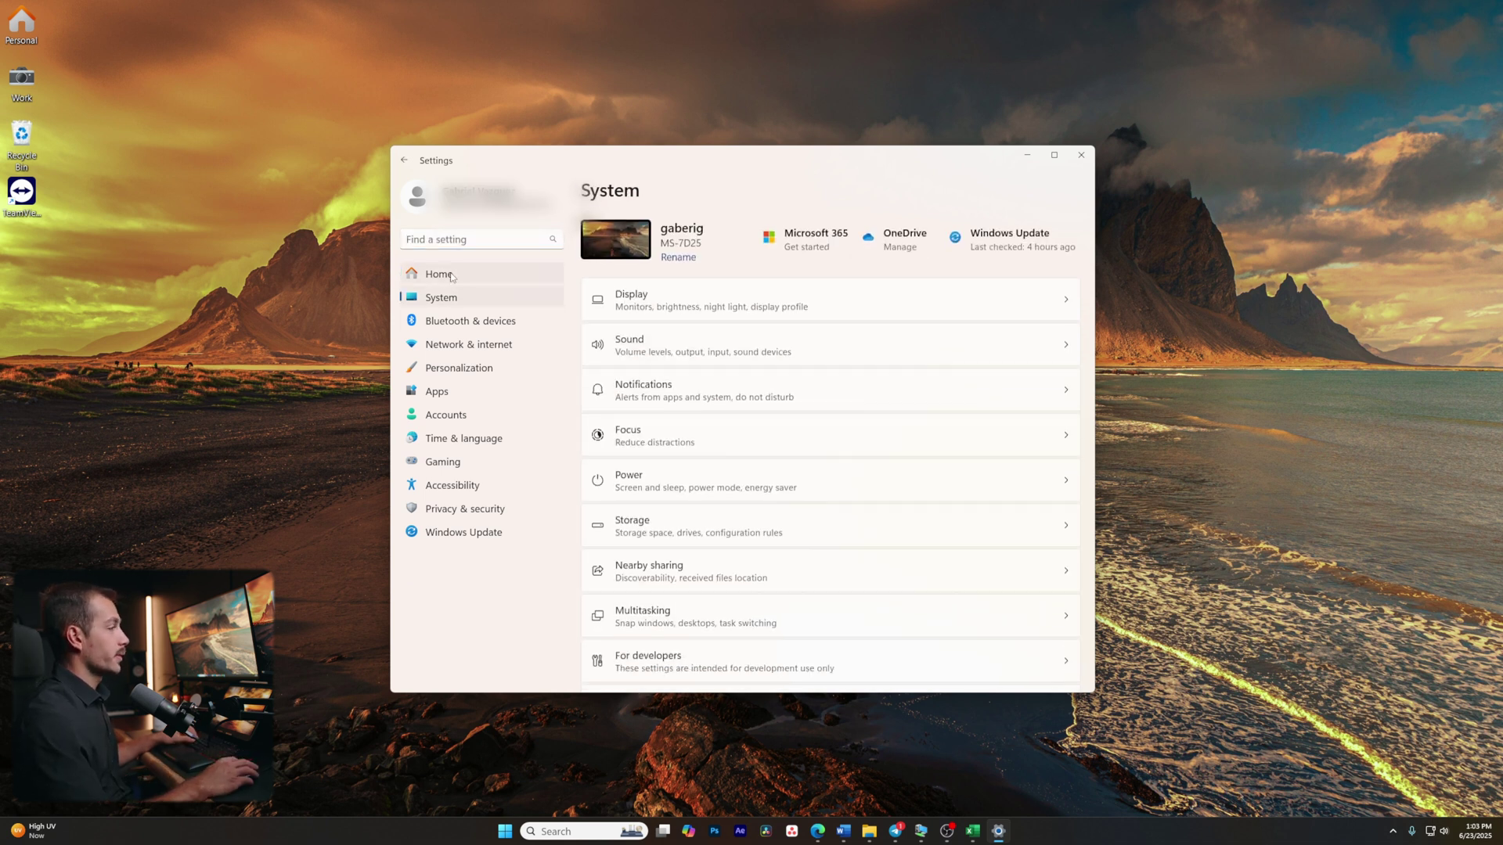
left_click(464, 509)
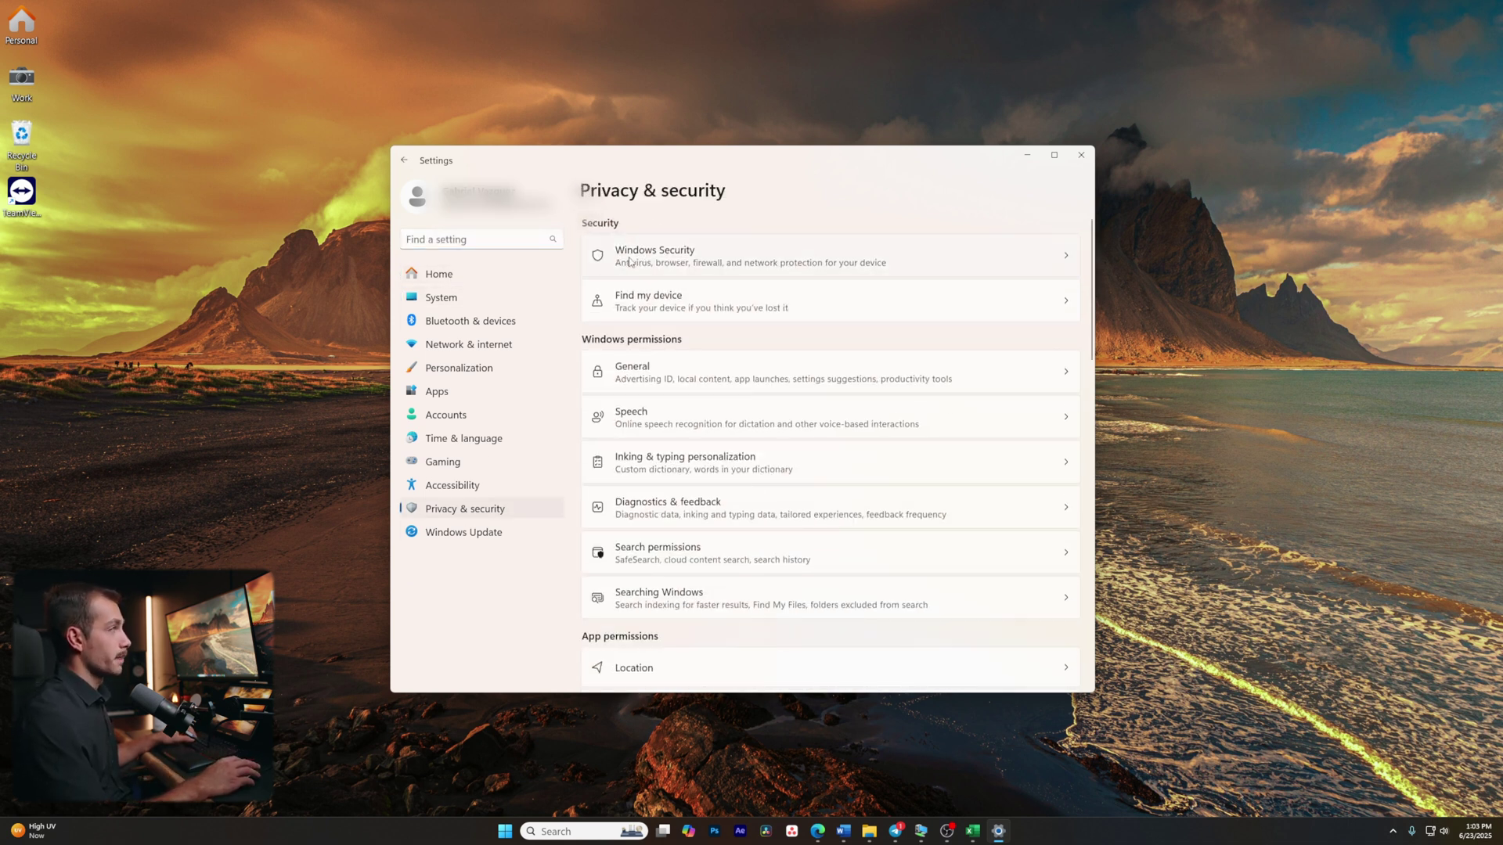
left_click(661, 261)
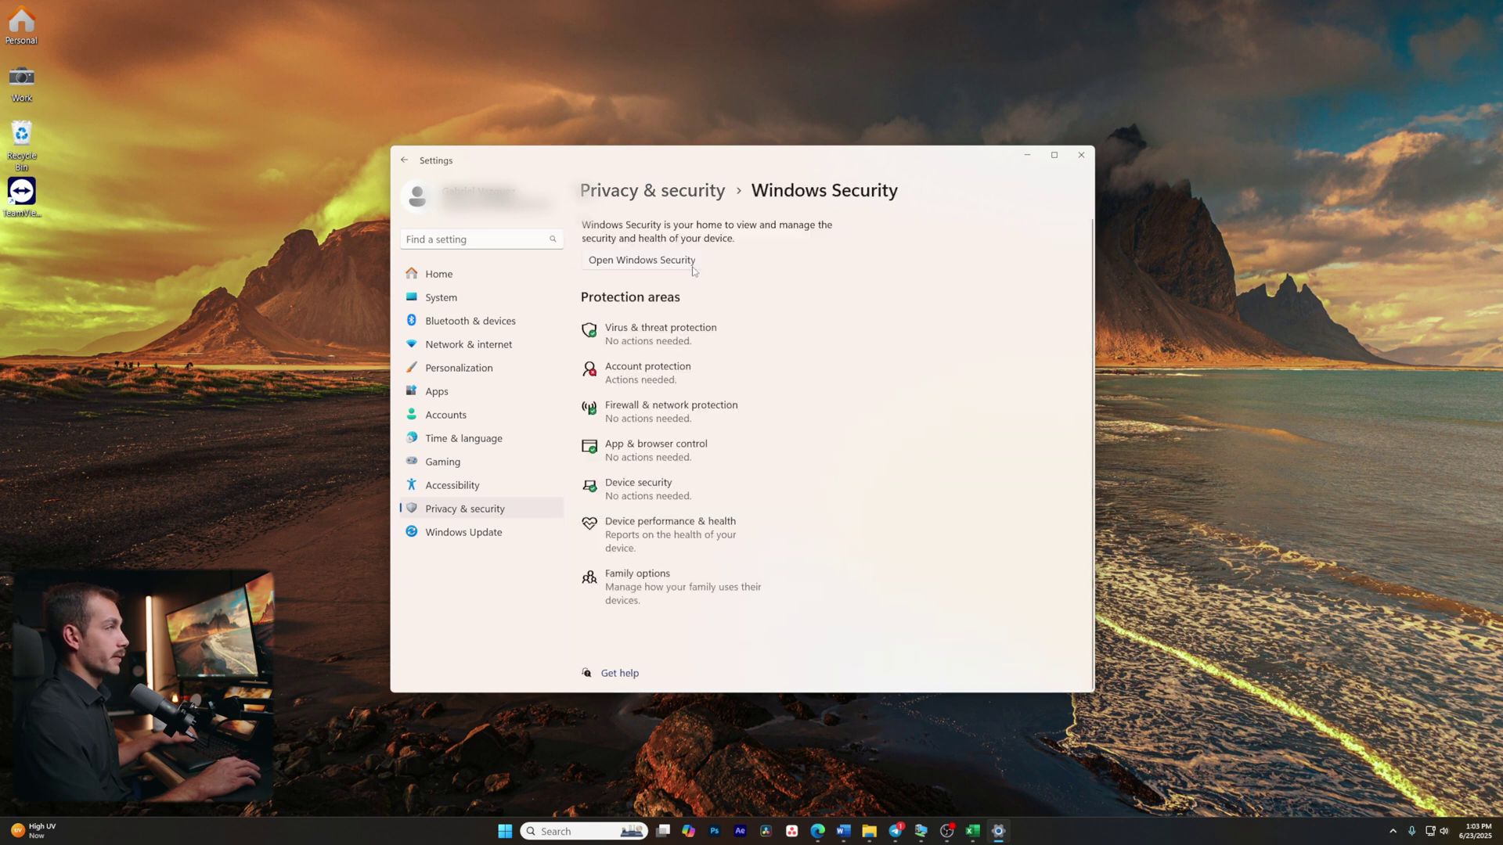
left_click(631, 261)
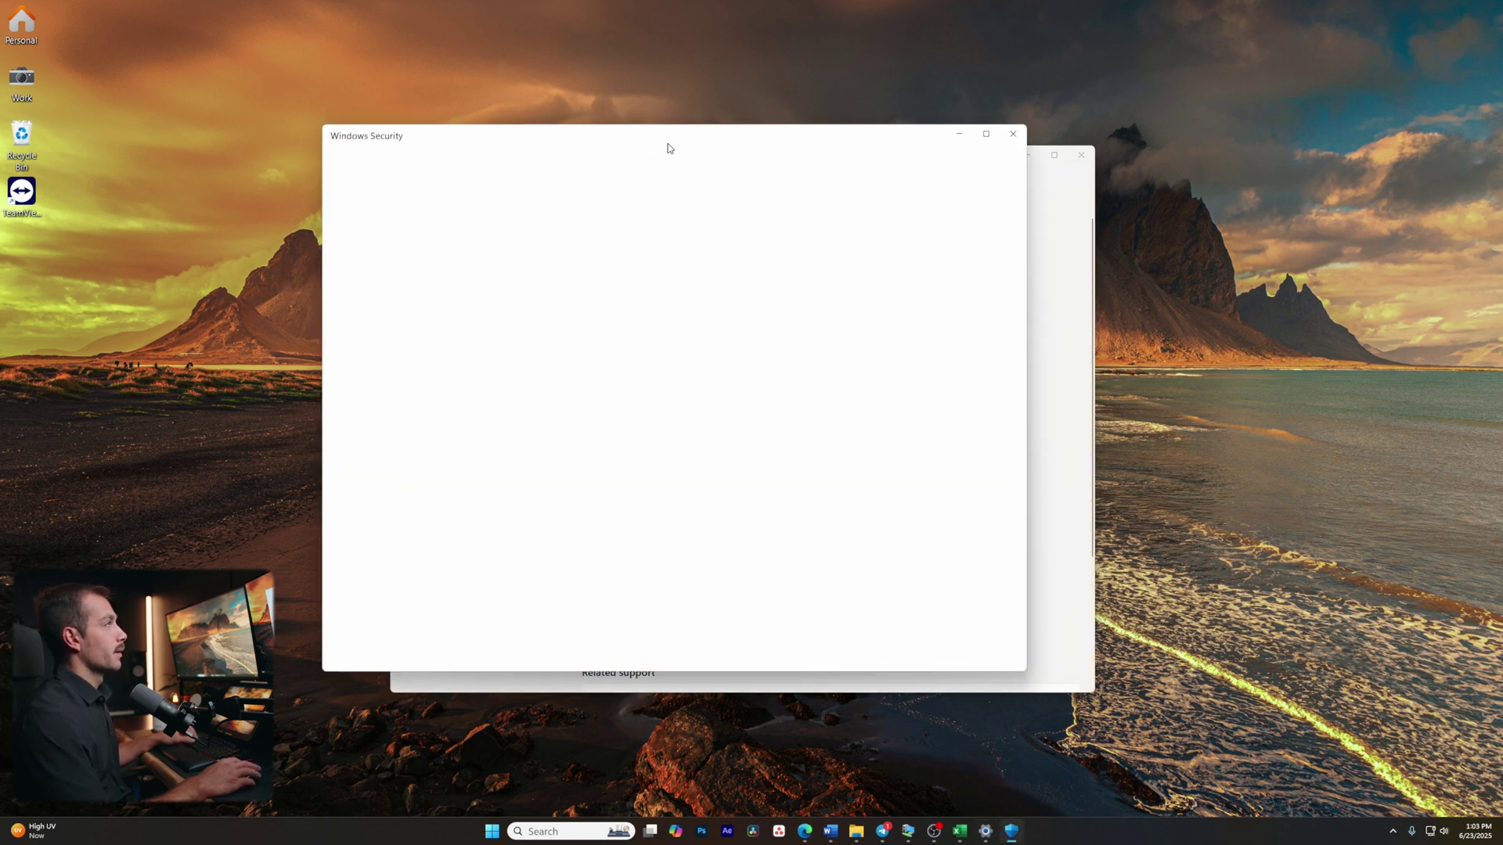
- Start a Quick scan under Virus & threat protection scan options, then close Windows Security
left_click(606, 335)
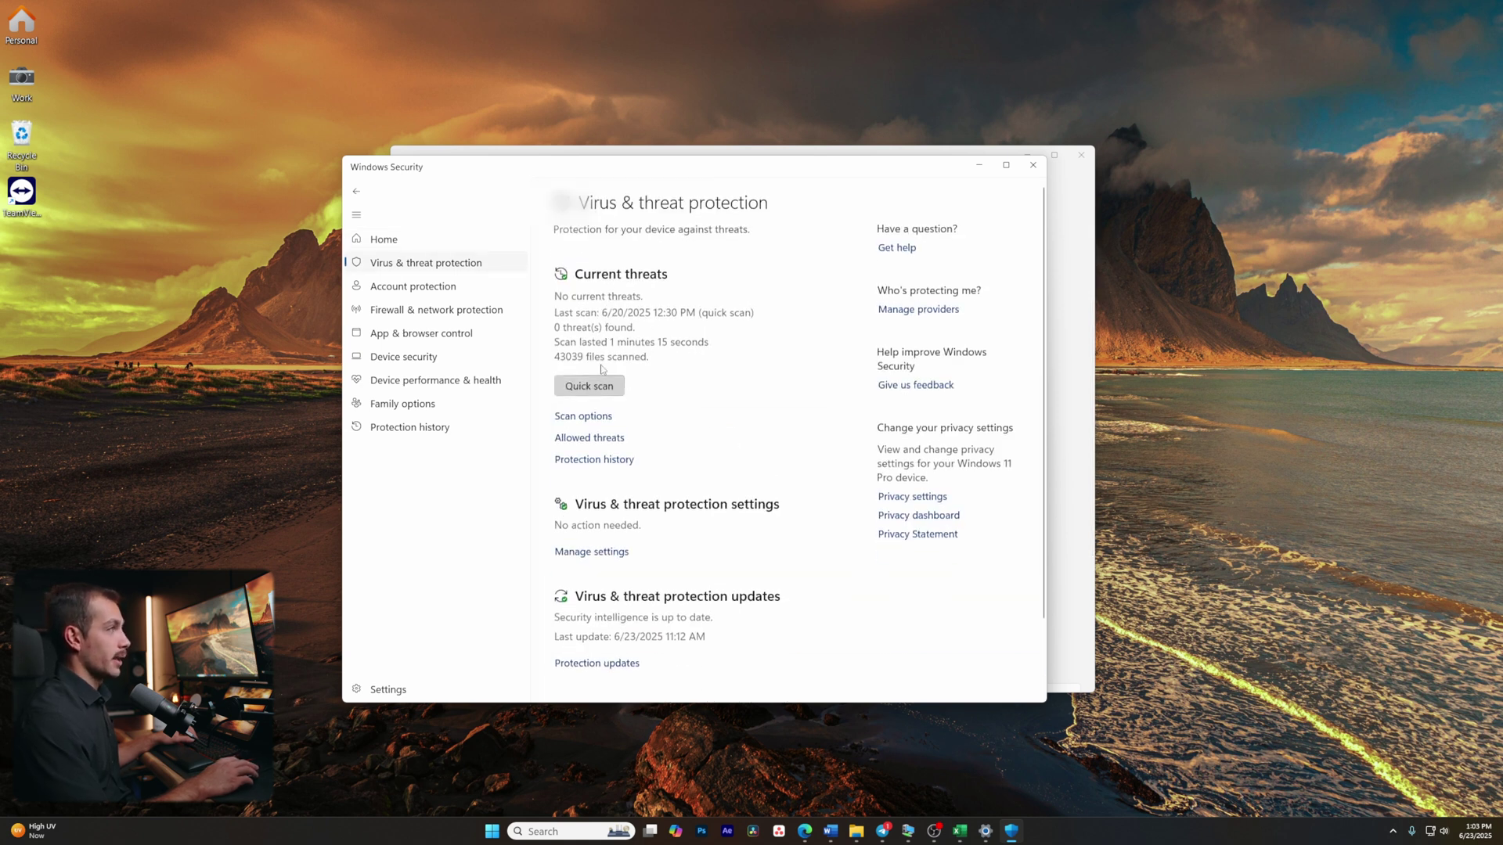
left_click(583, 417)
scroll(590, 421, "down", 2)
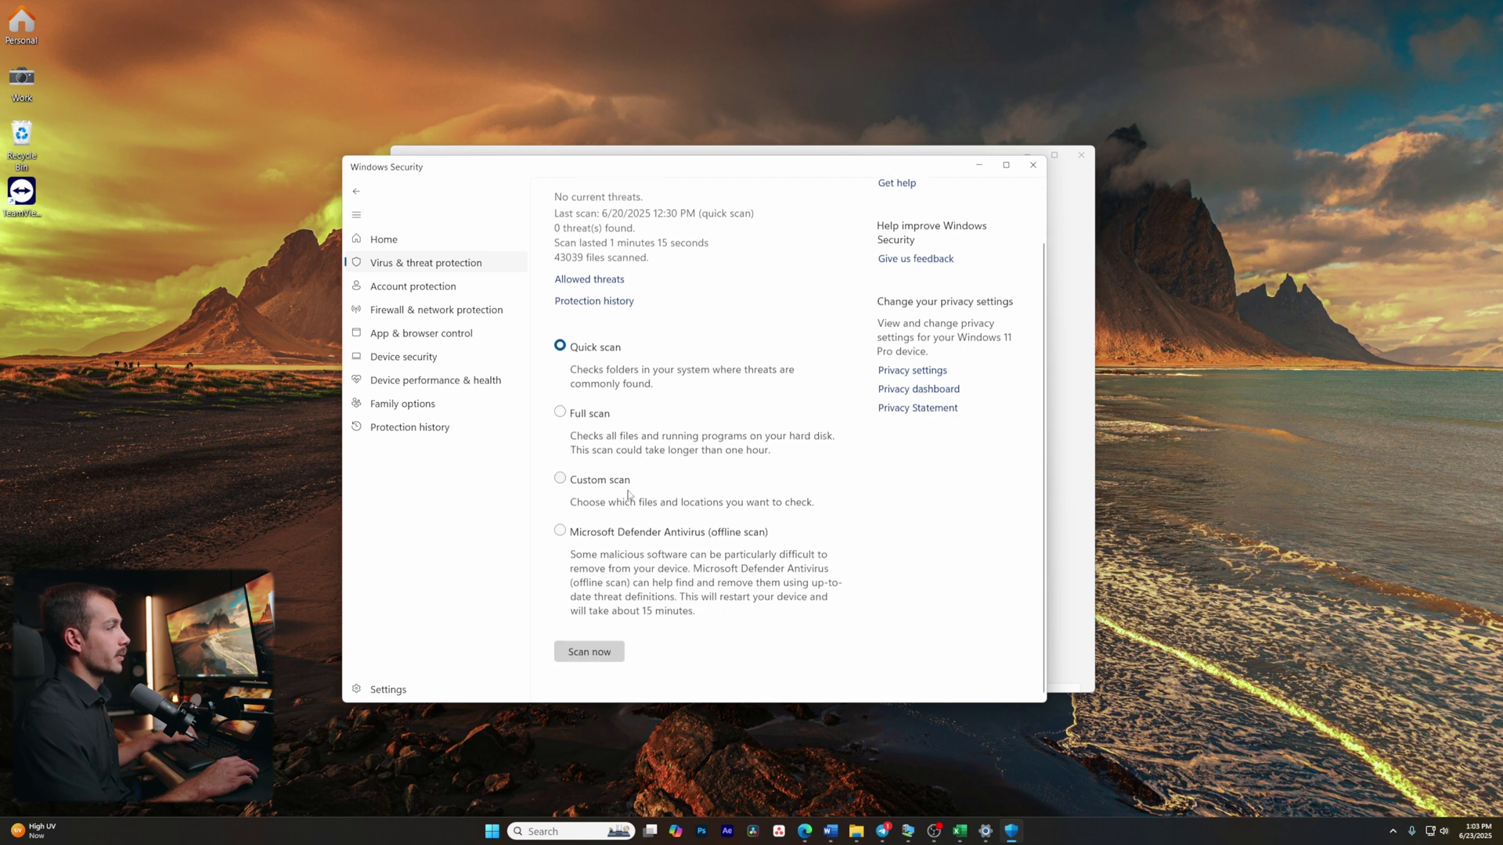
left_click(589, 420)
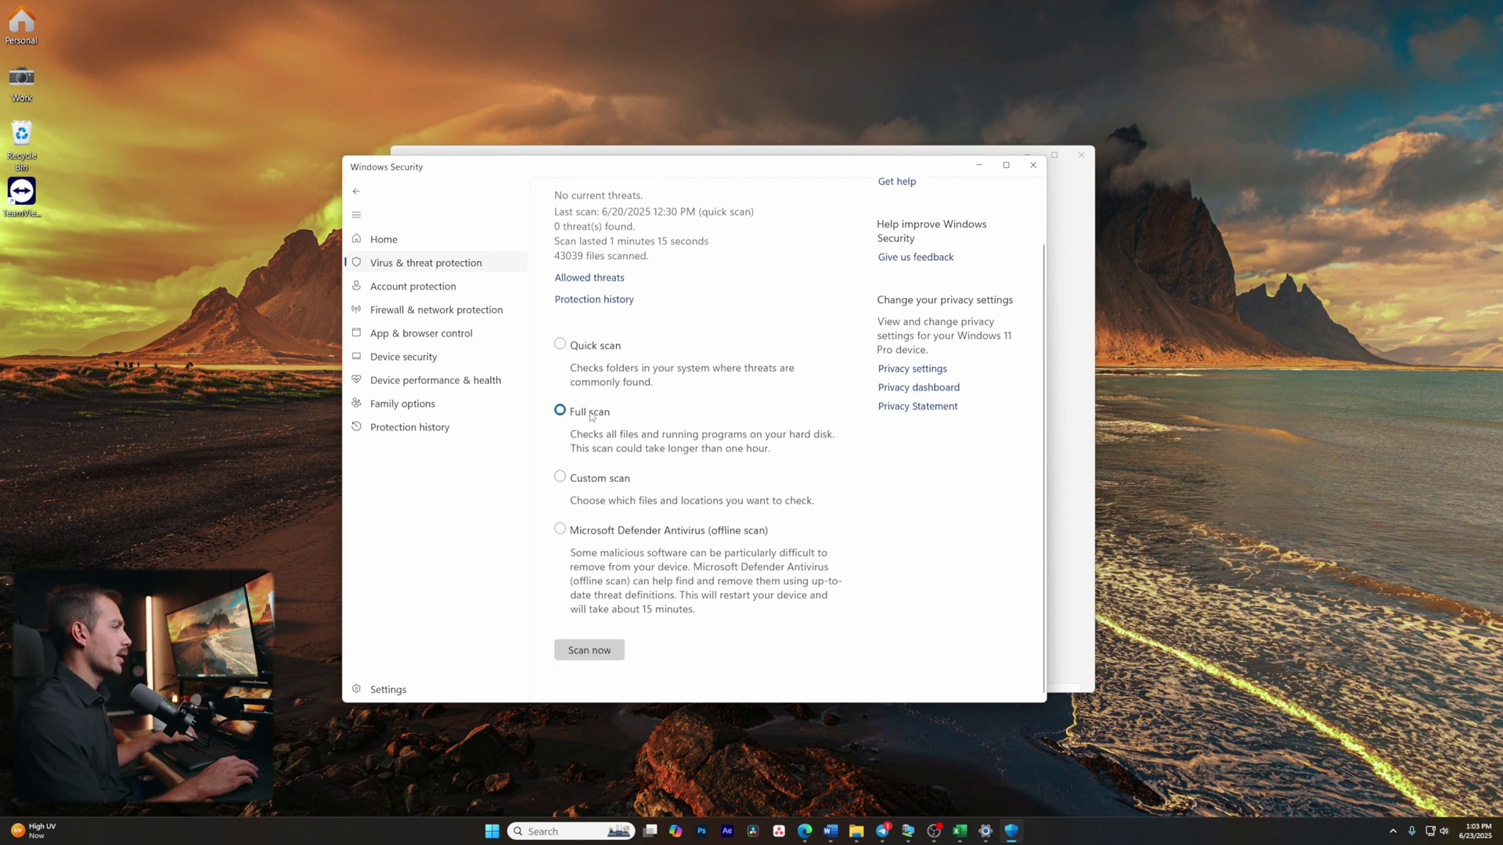
left_click(593, 347)
left_click(603, 652)
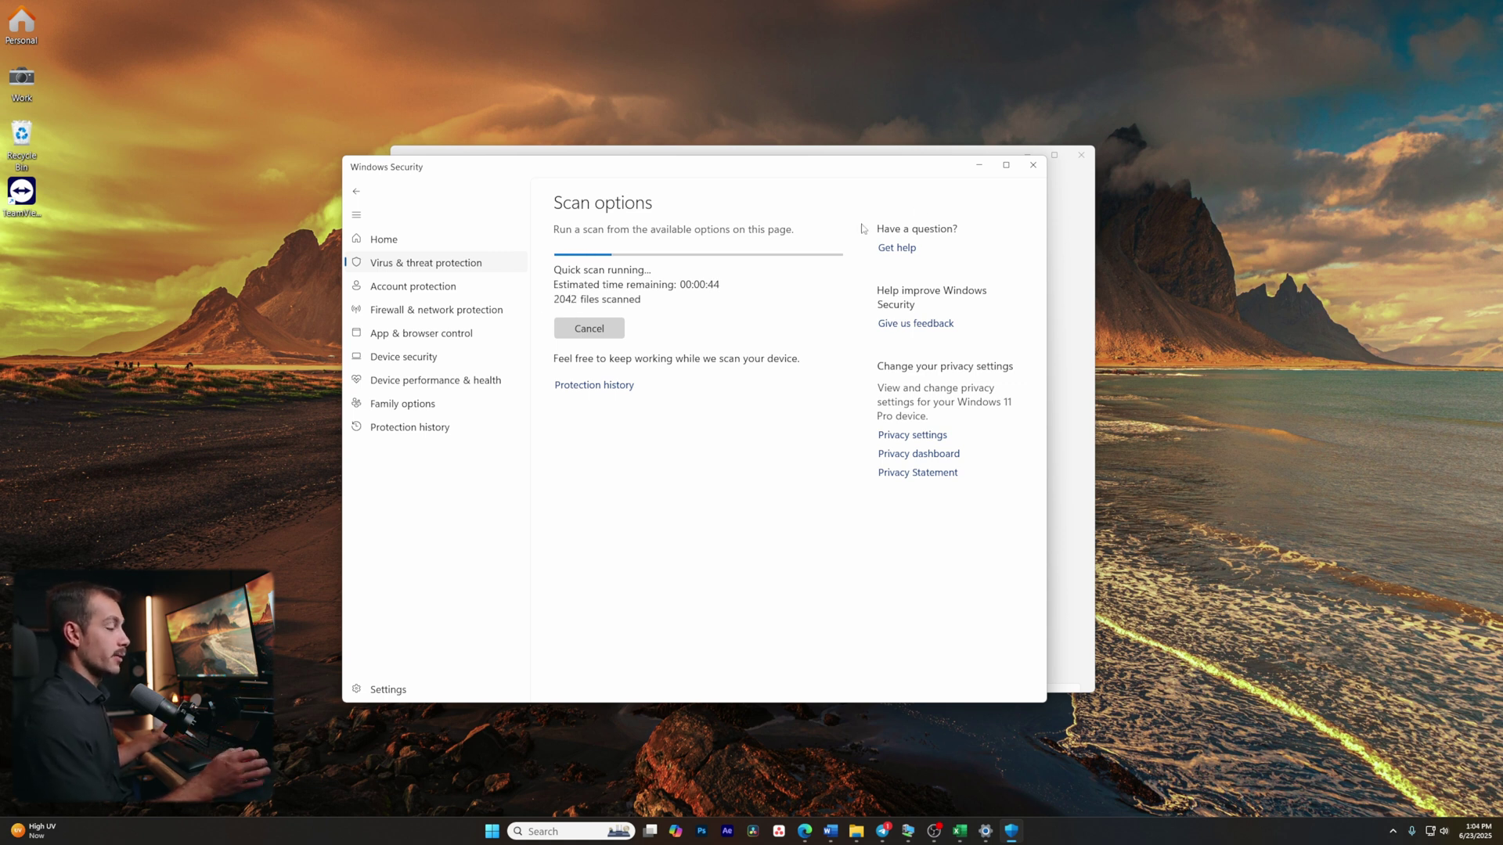
key("super+d")
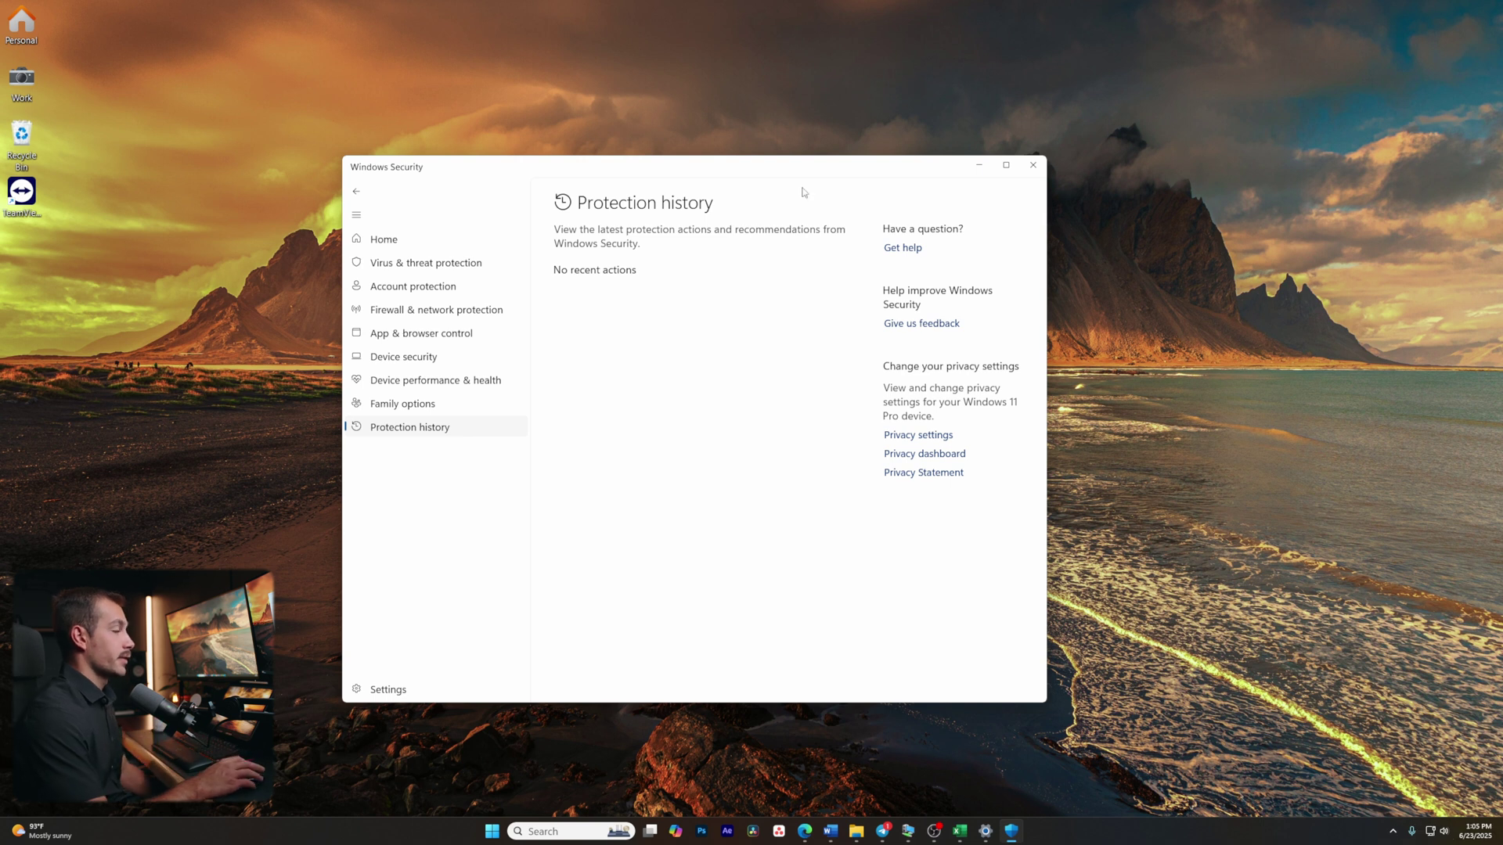
left_click(1033, 166)
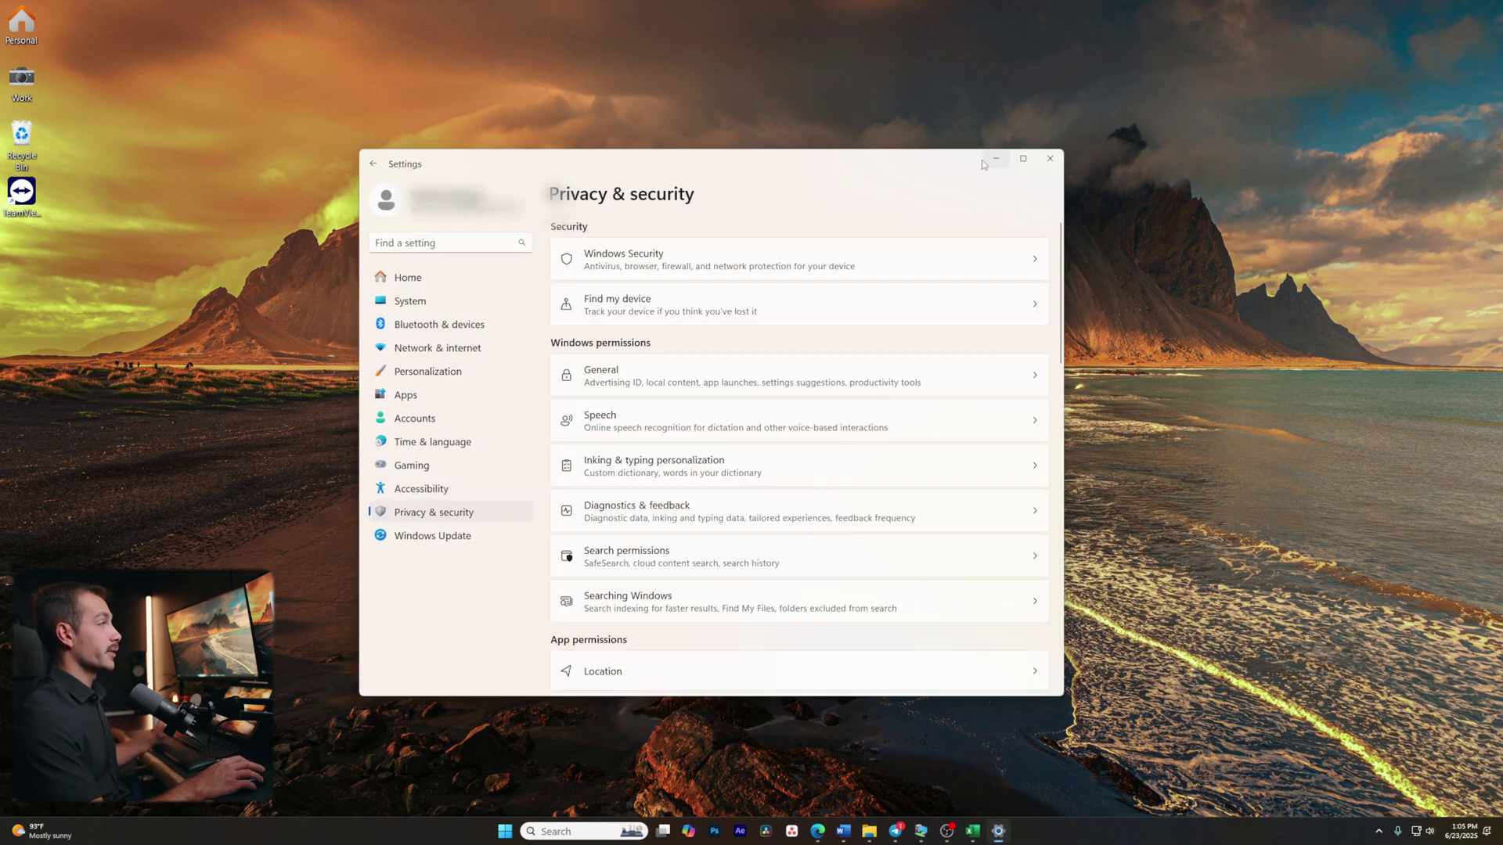
- View the System > Recovery options in Settings, then close the Settings window
left_click(457, 246)
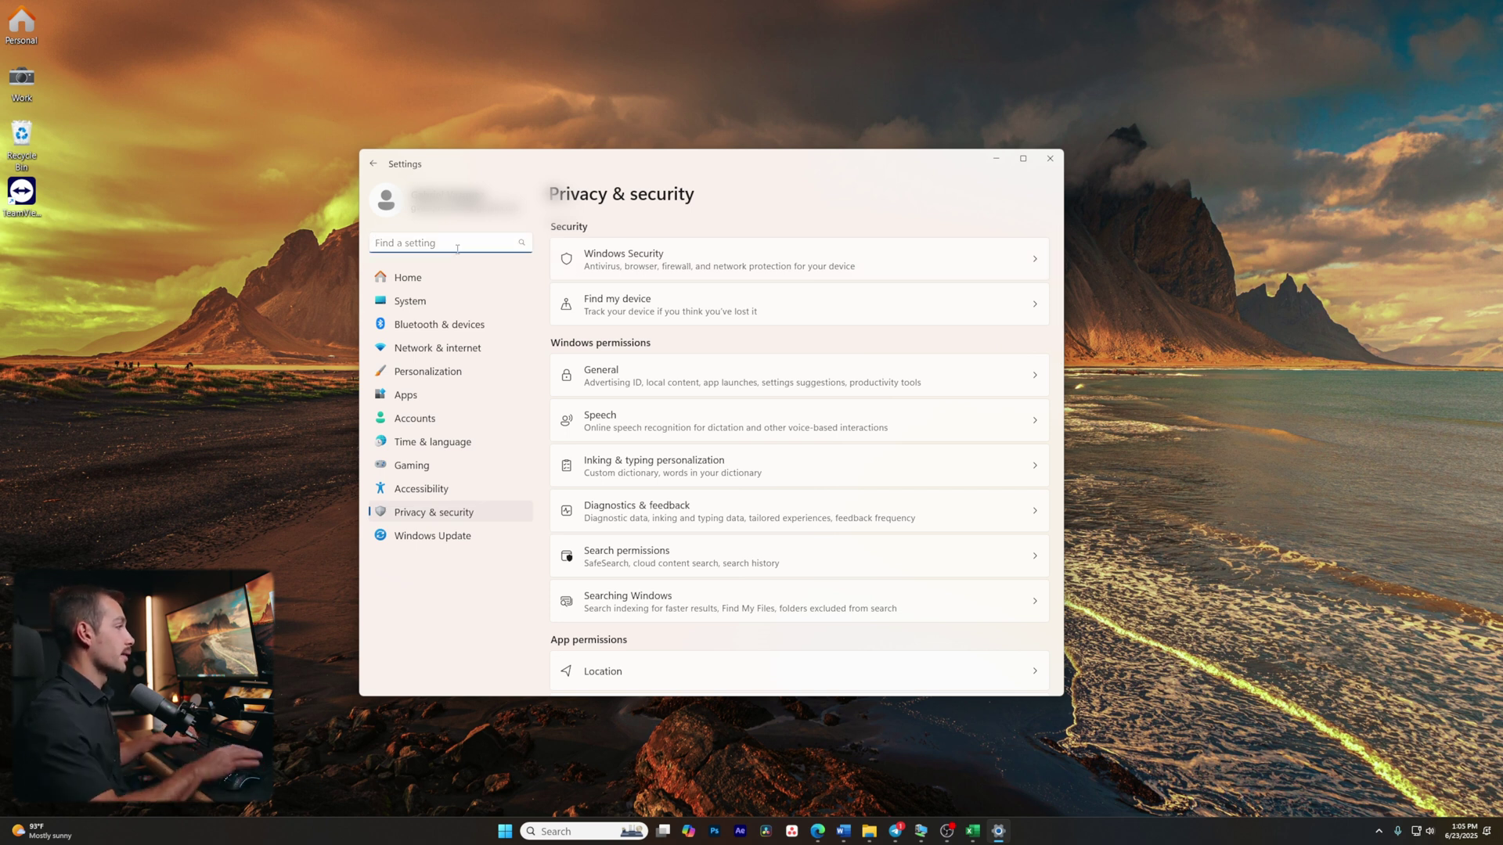
left_click(421, 303)
scroll(618, 536, "down", 4)
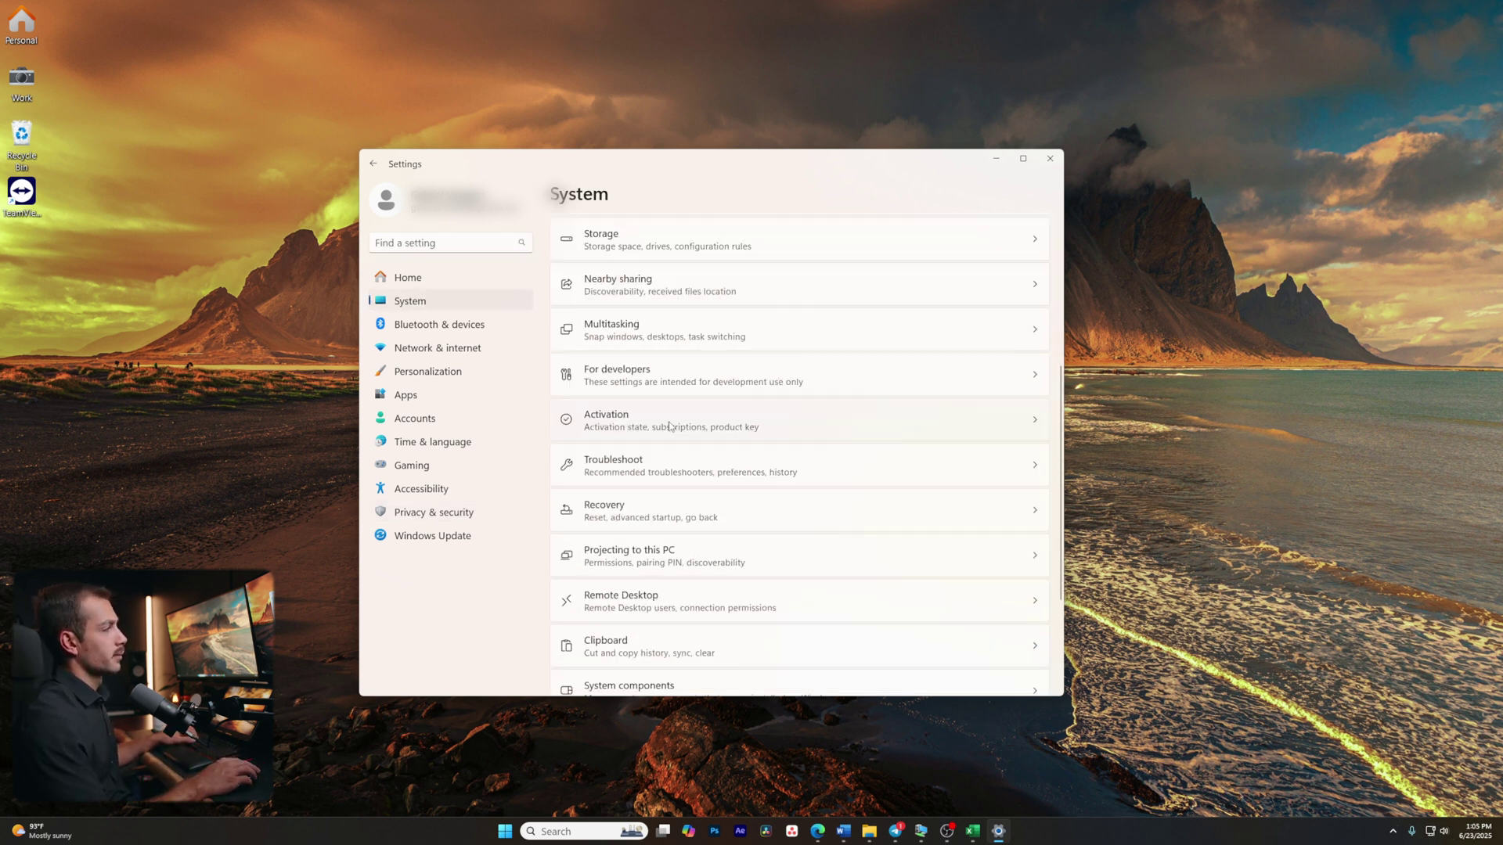
left_click(666, 519)
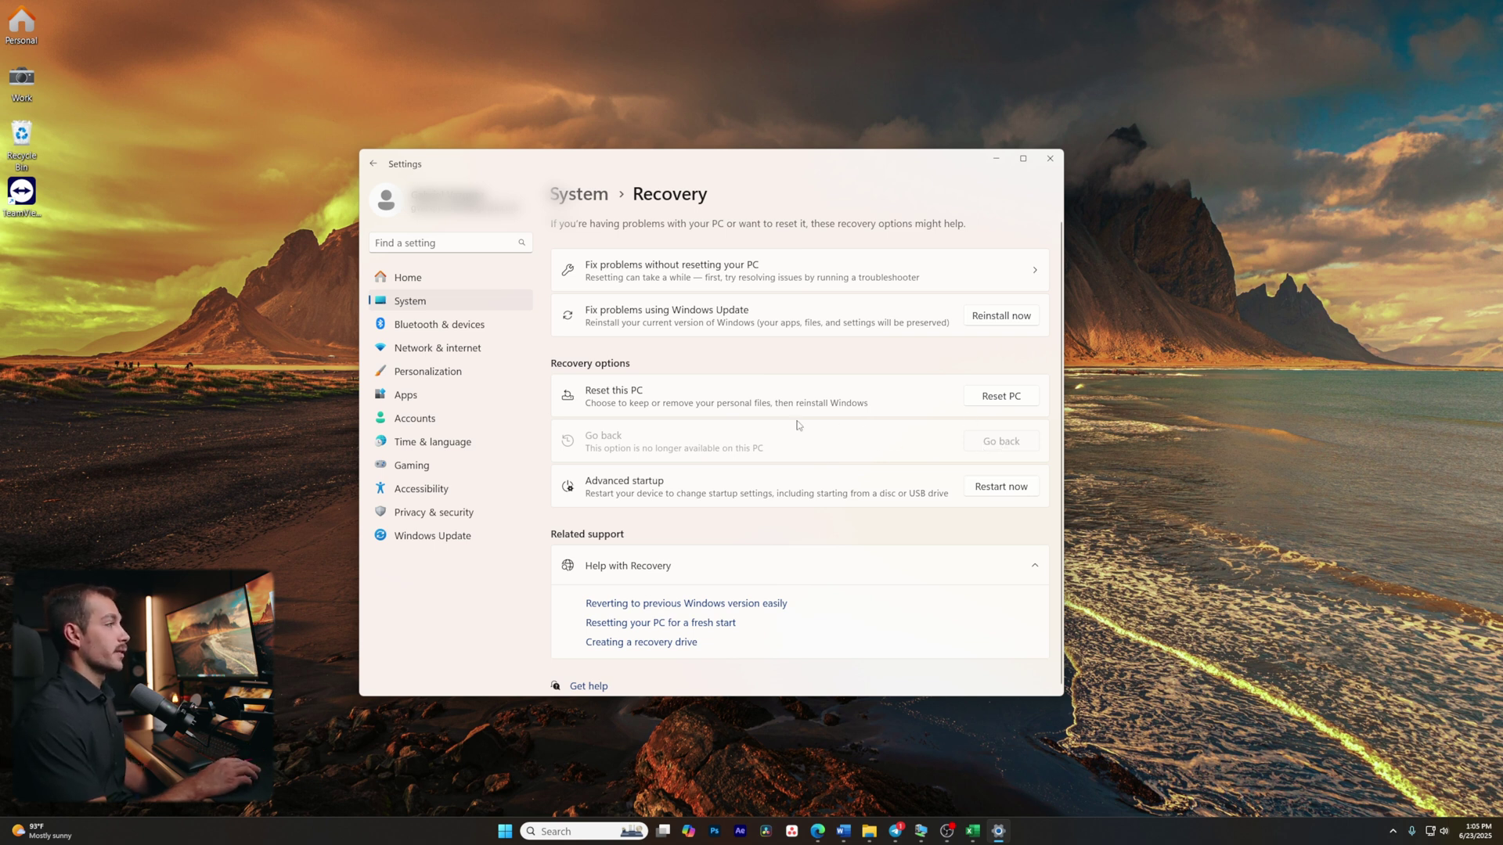
scroll(643, 445, "down", 1)
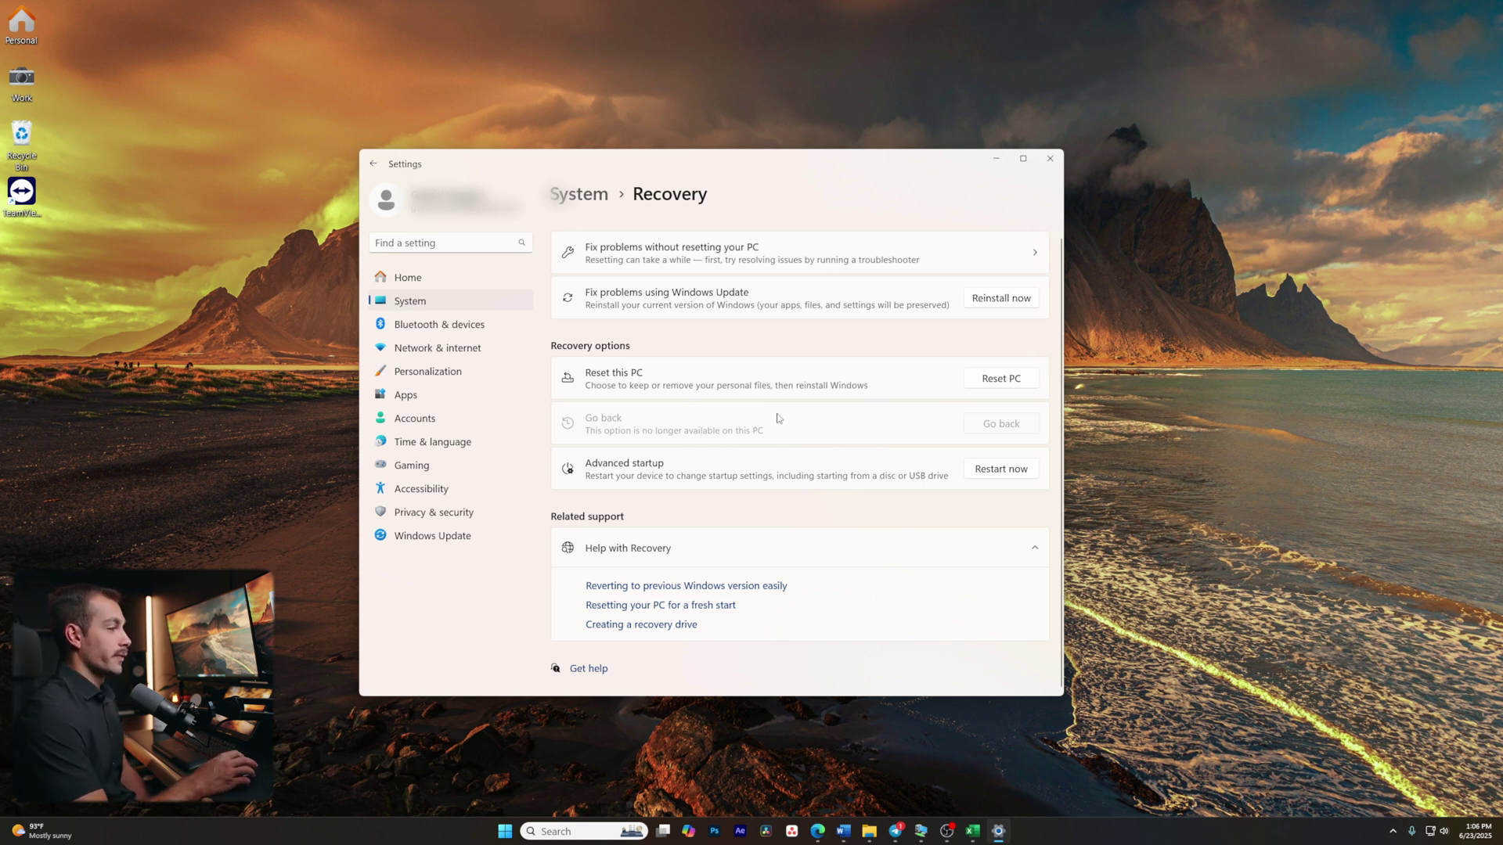
left_click(1050, 158)
key("super")
- Run sfc /scannow in an administrator Command Prompt, then paste DISM /Online /Cleanup-Image /CheckHealth
type("cmd")
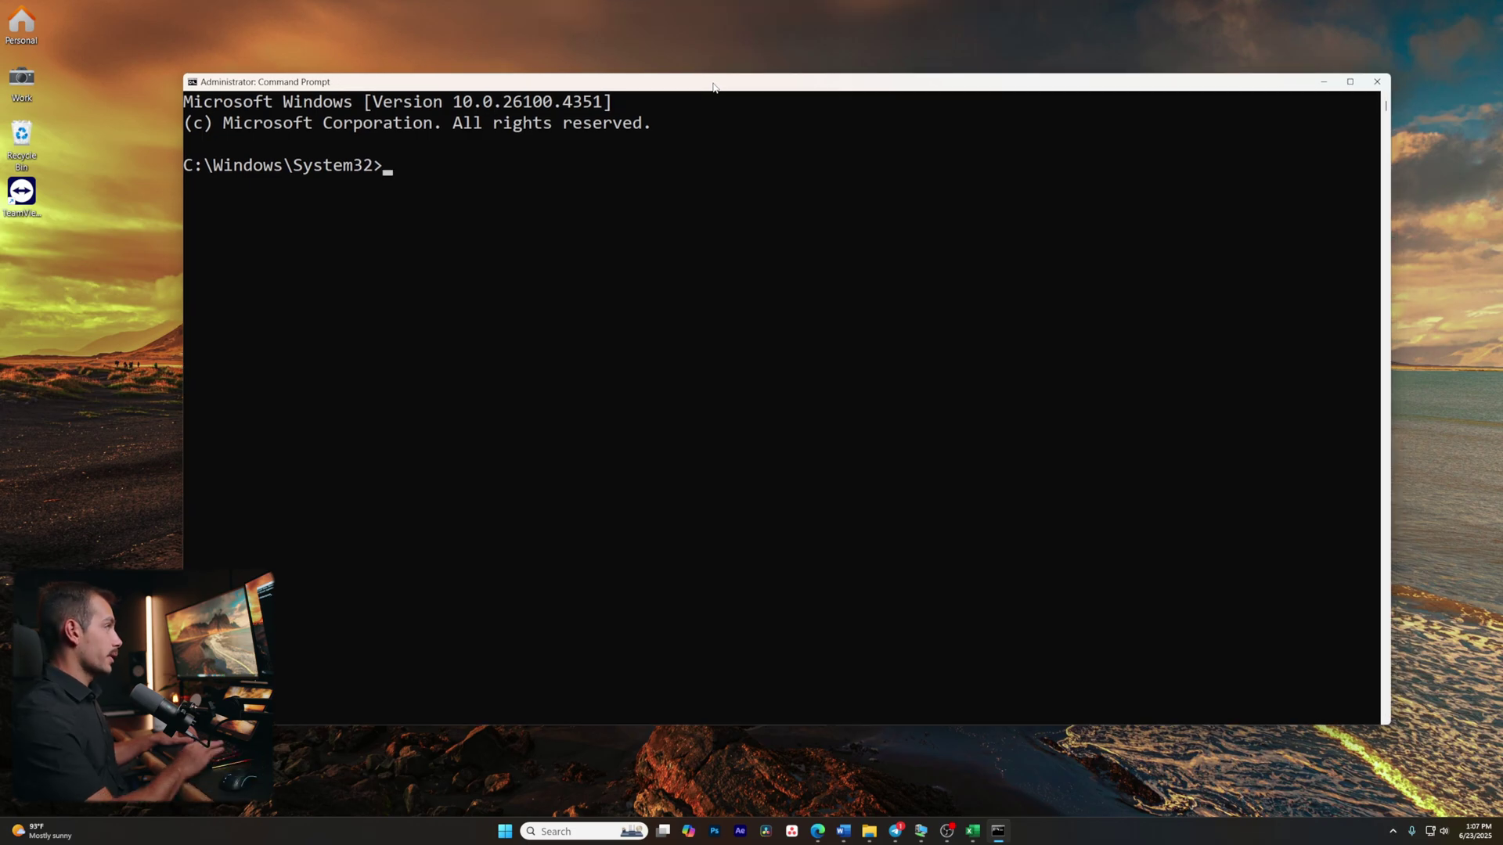
type("sfc ")
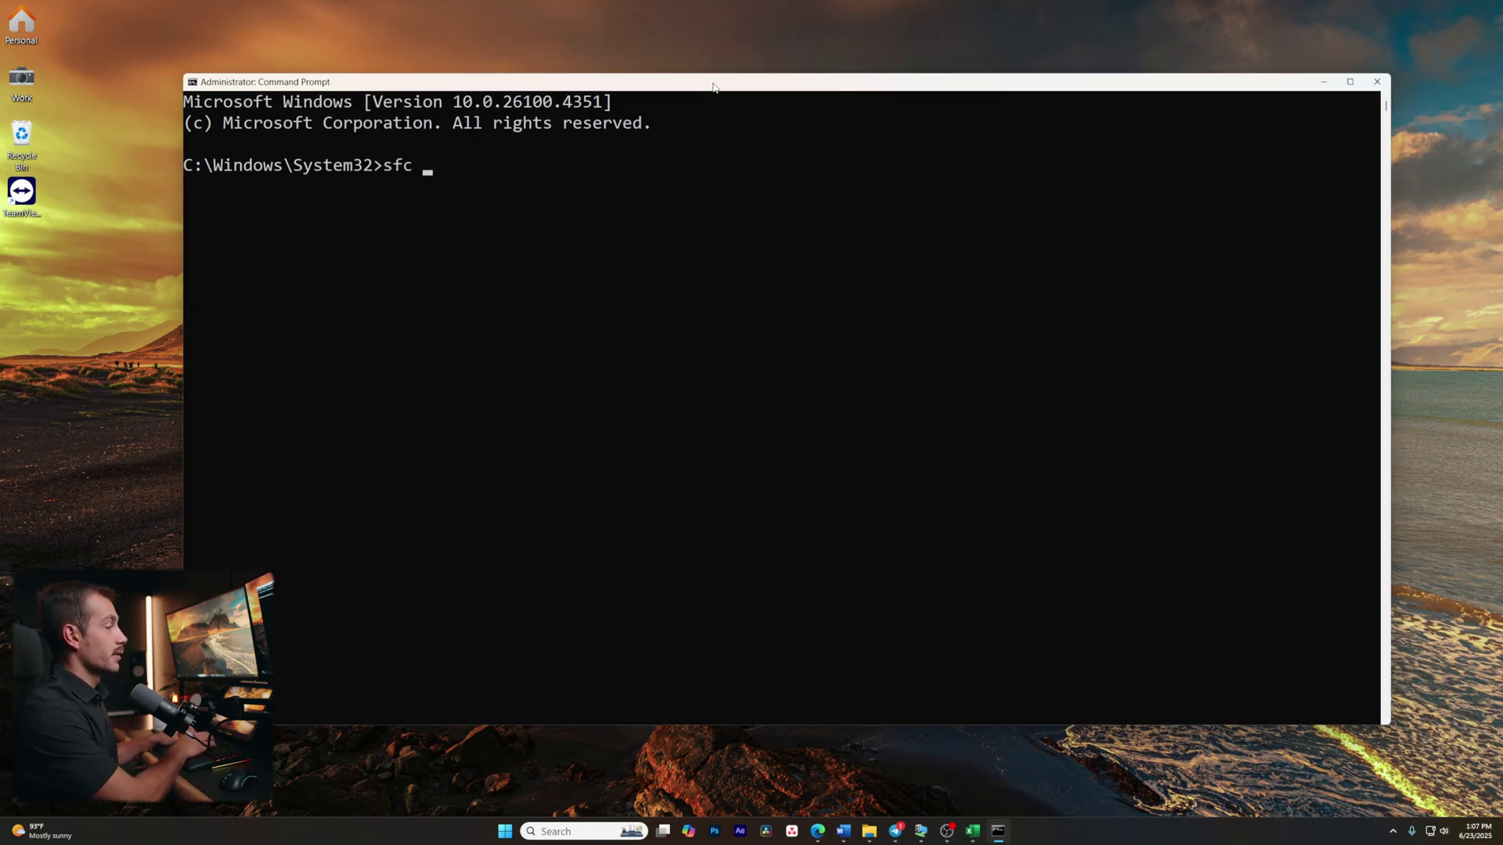
type("/scannow")
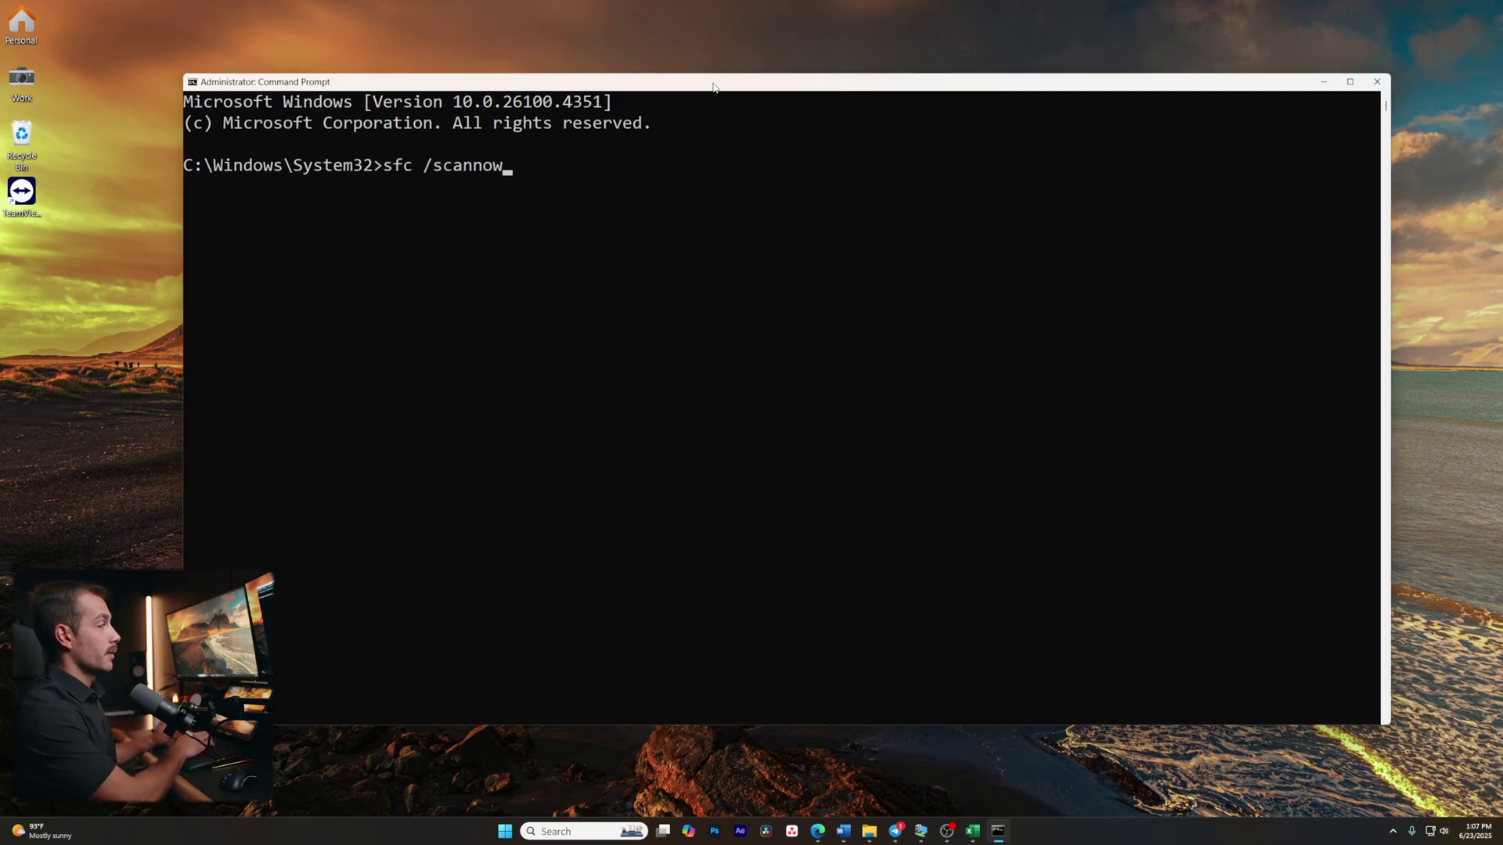
key("Return")
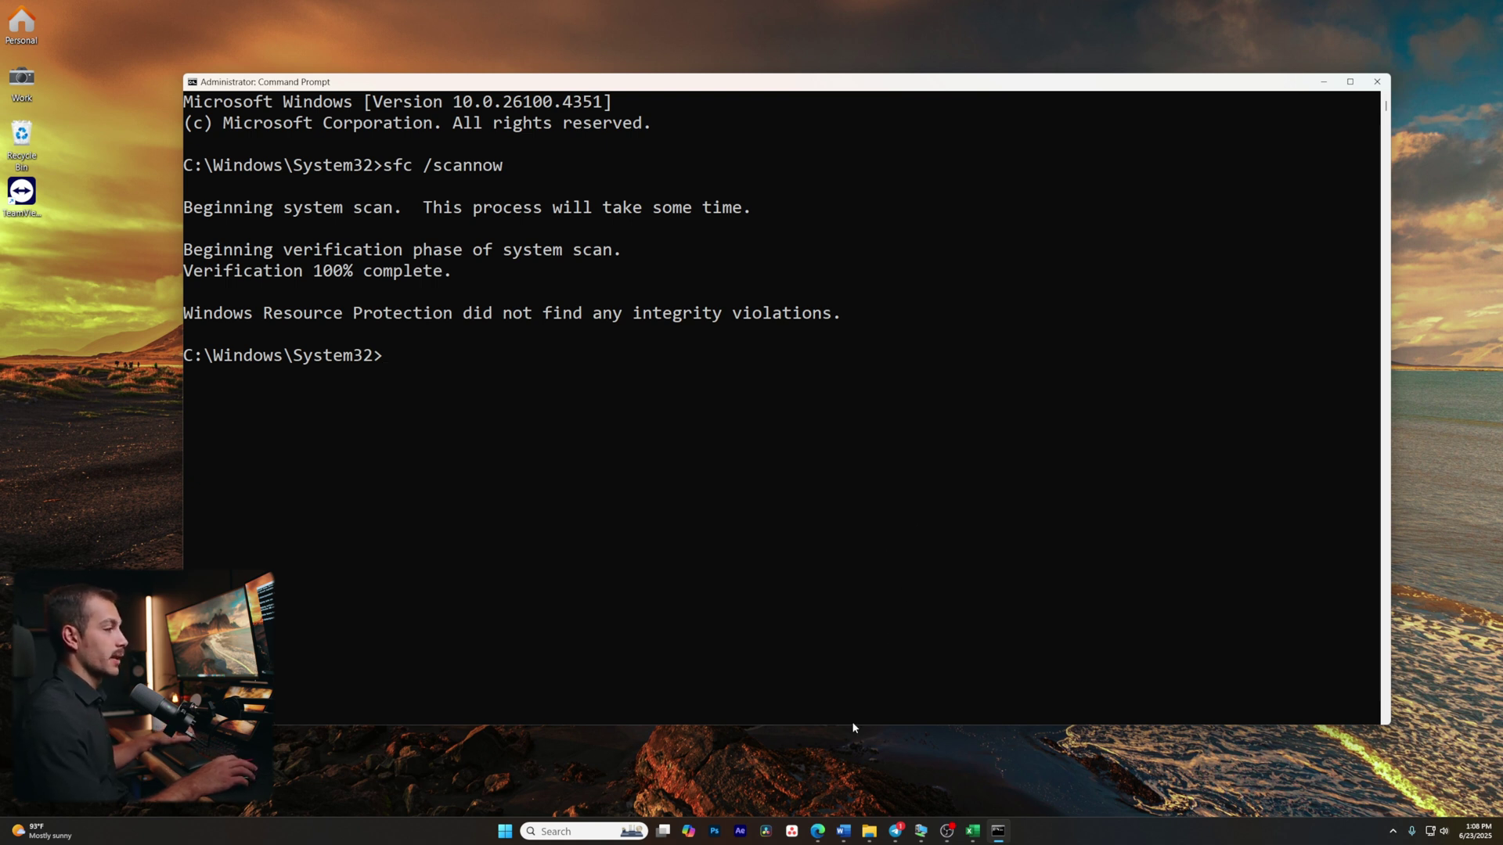
type("DISM /Online /Cleanup-Image /CheckHealth")
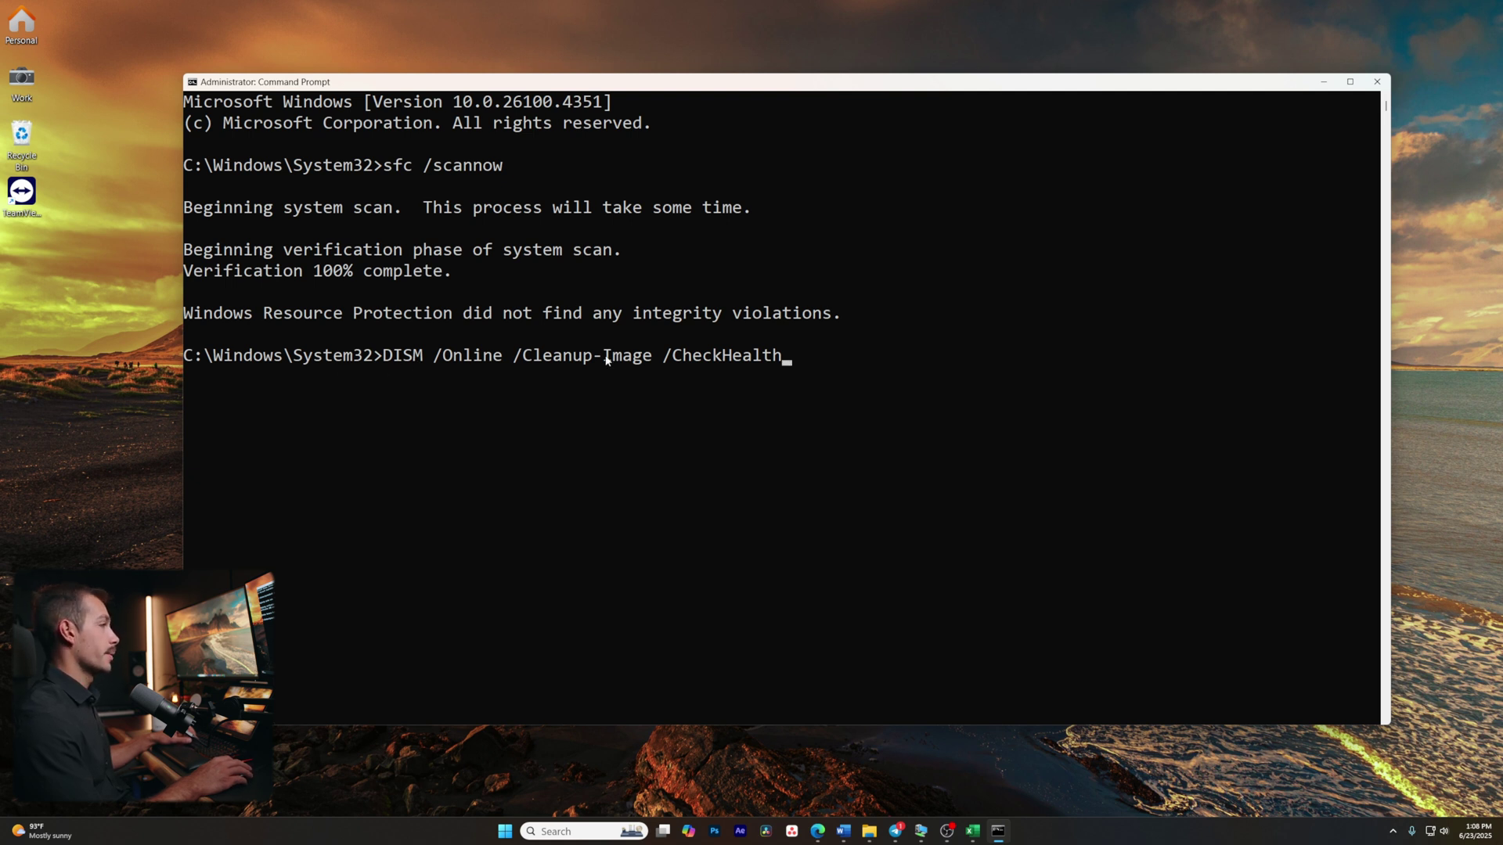
- Run DISM CheckHealth, ScanHealth and RestoreHealth, then minimise the Command Prompt window
key("Return")
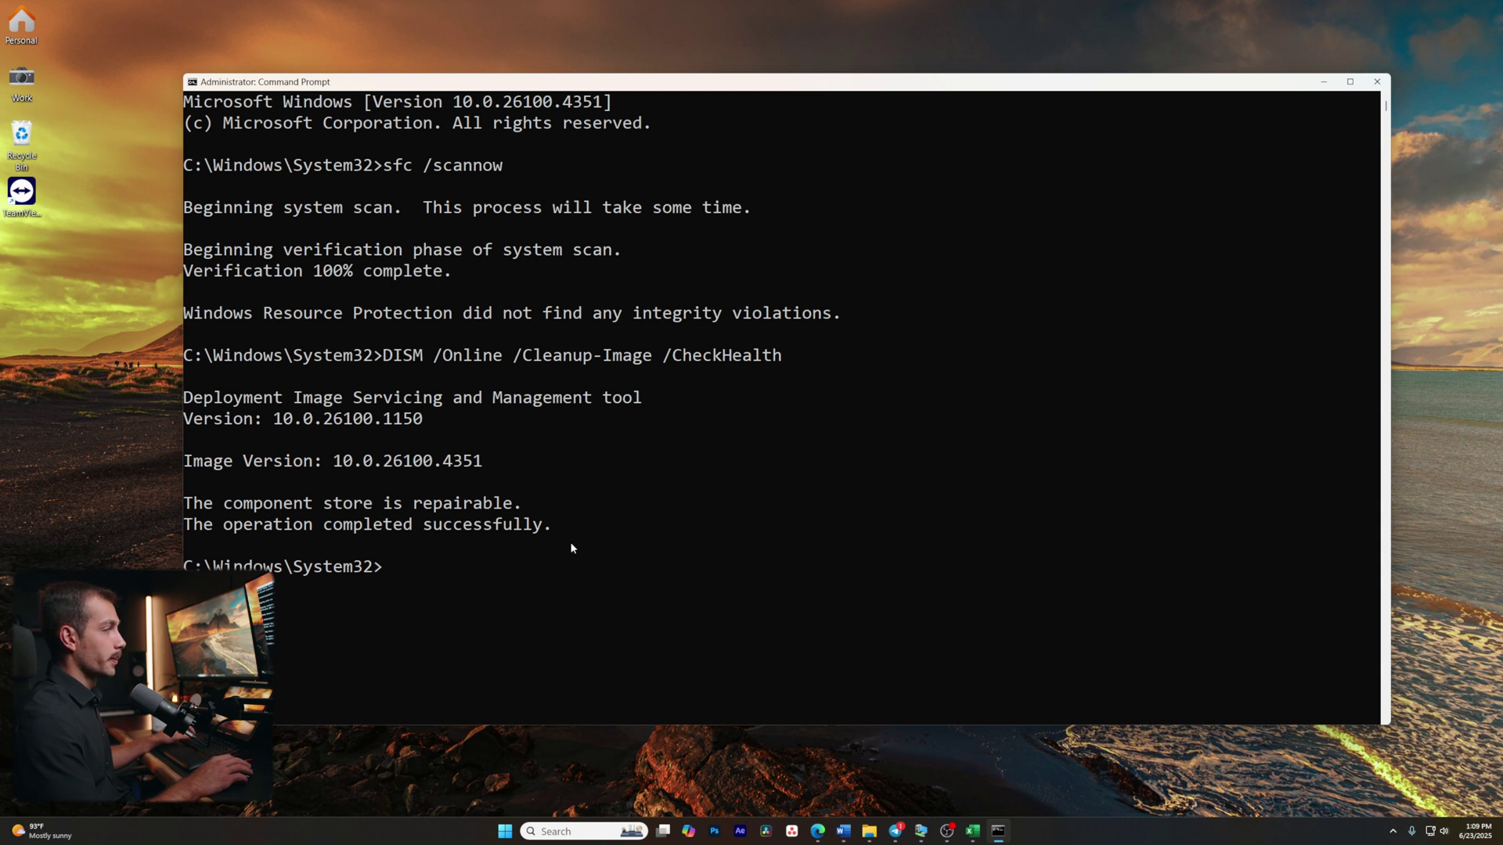
type("DISM")
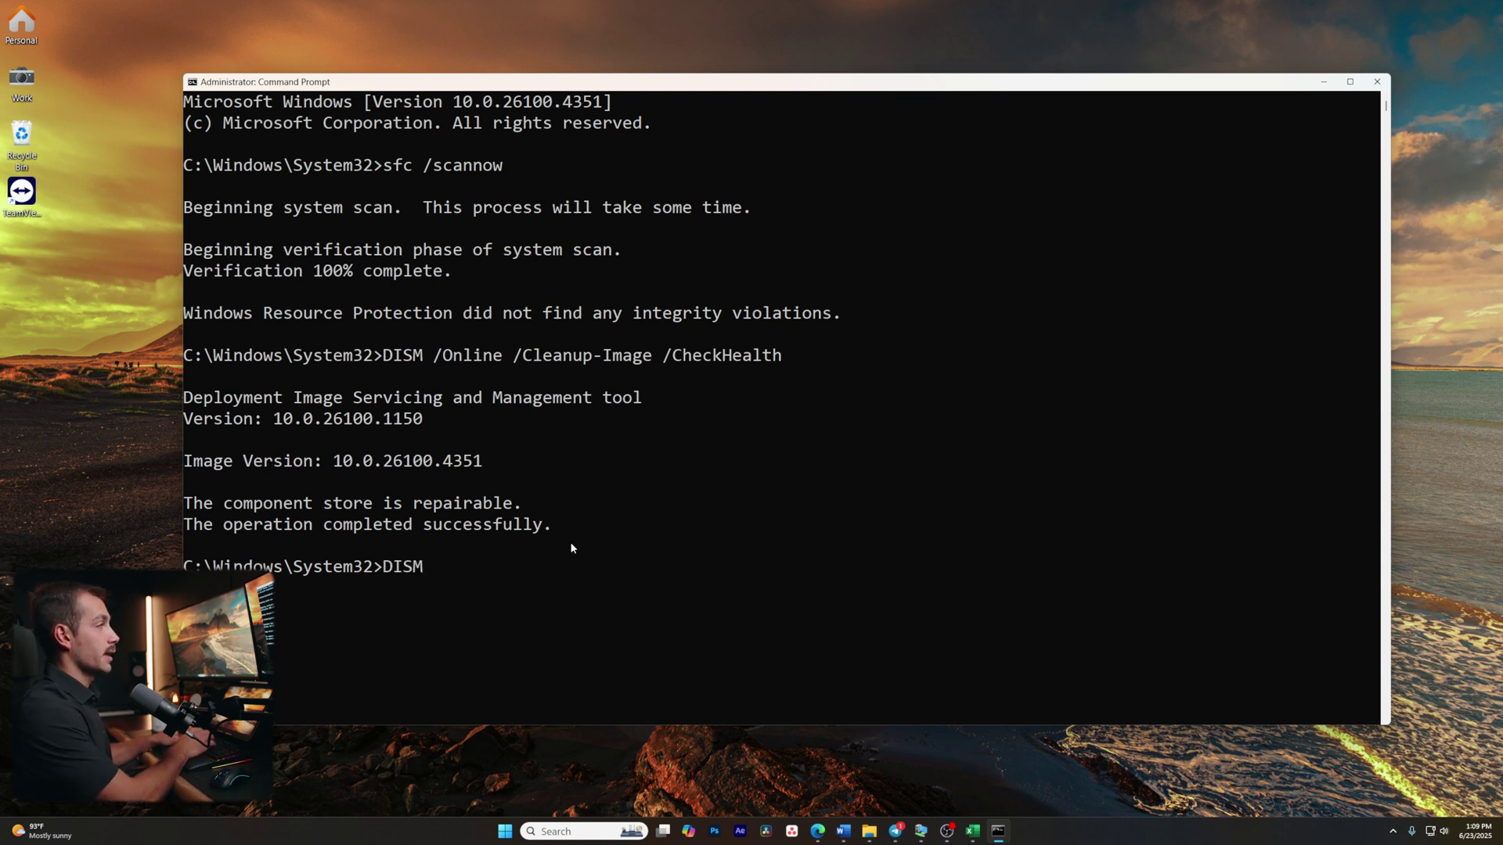
type(" /Online")
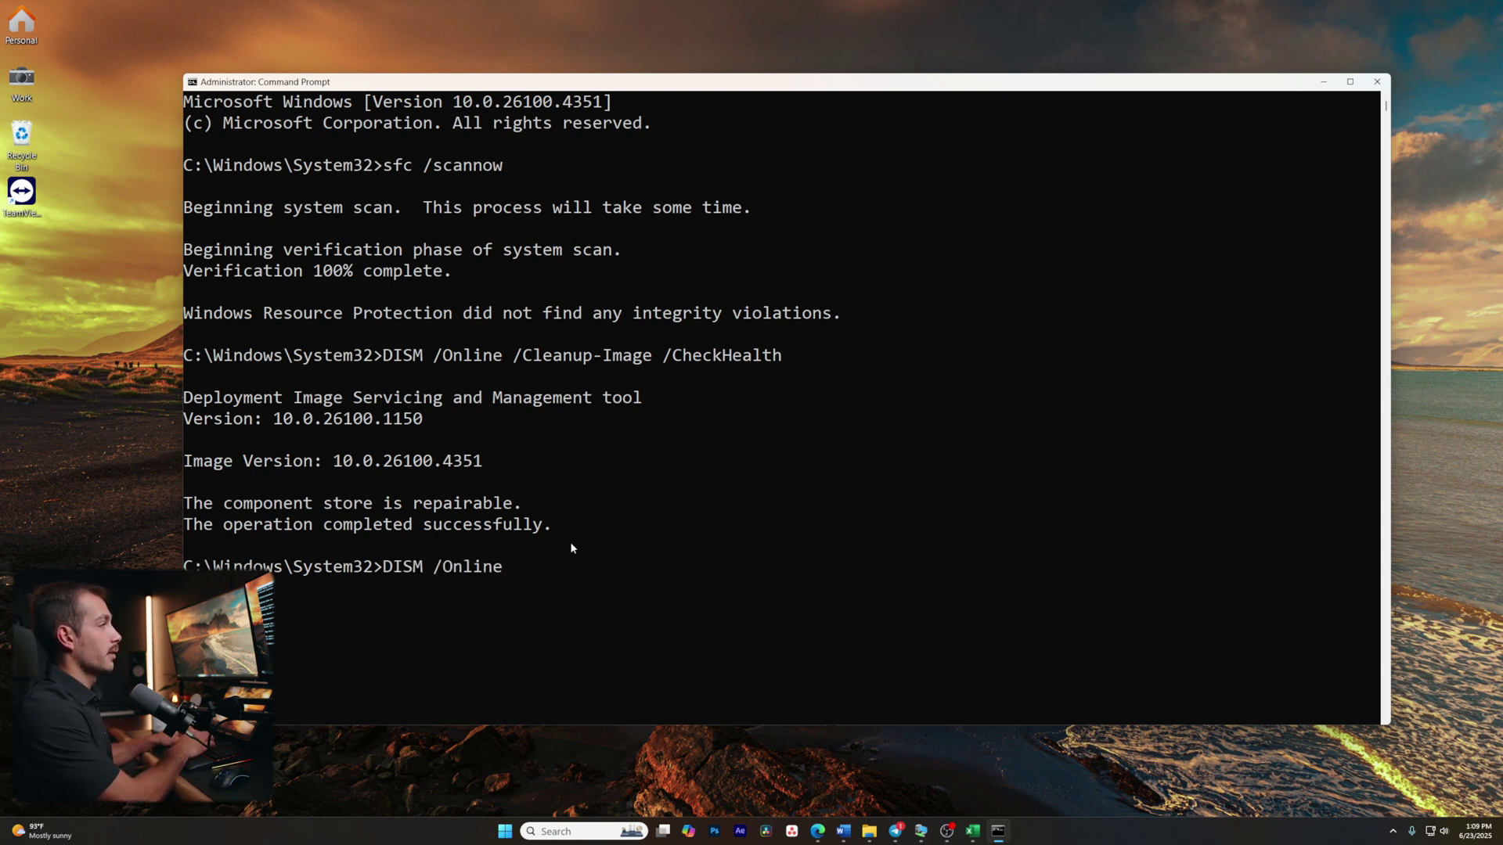
type(" /Cleanup-")
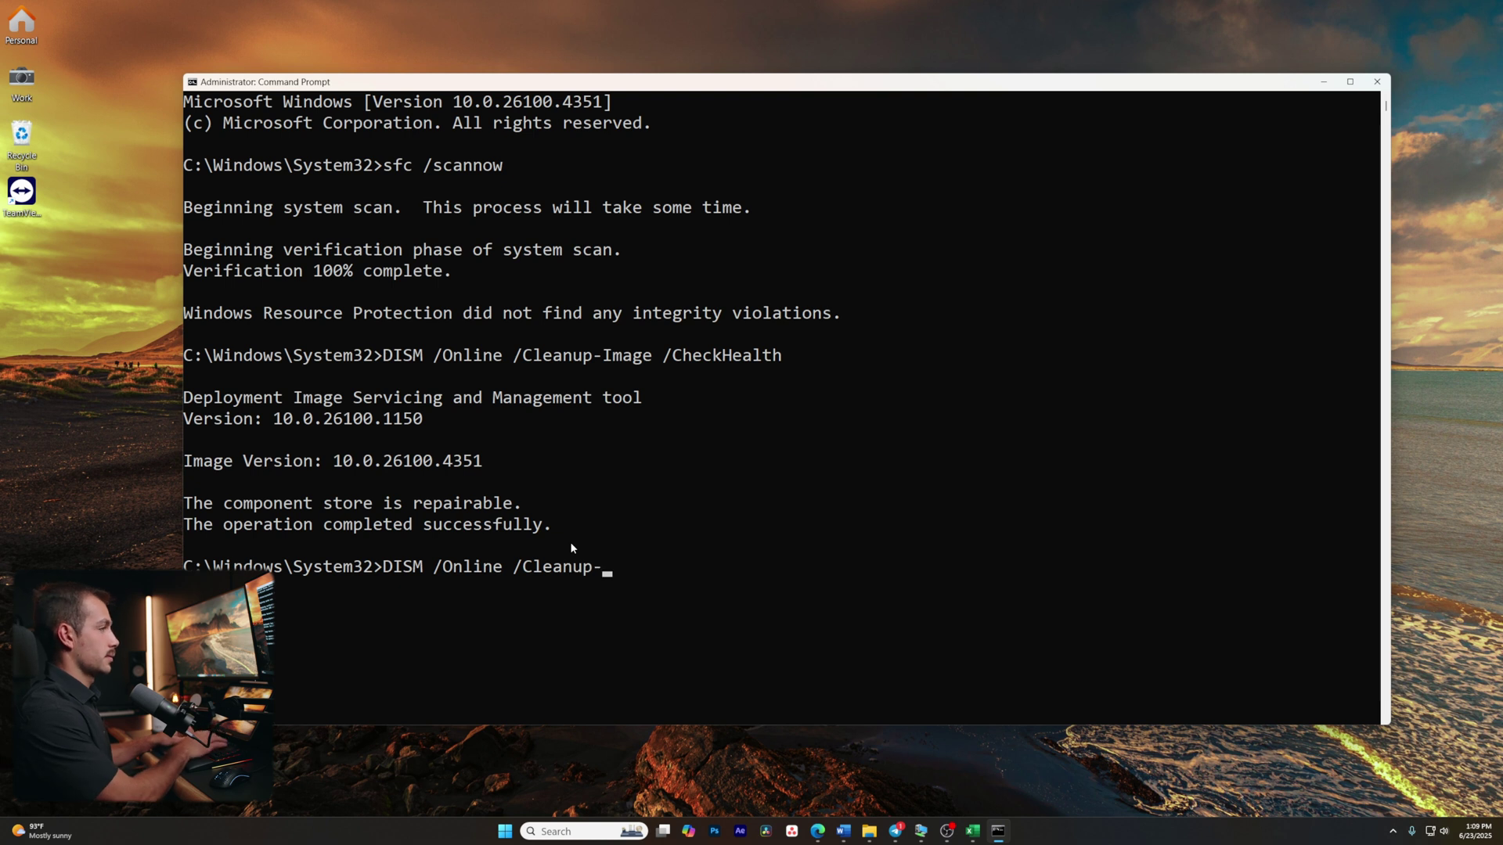
type("Image /S")
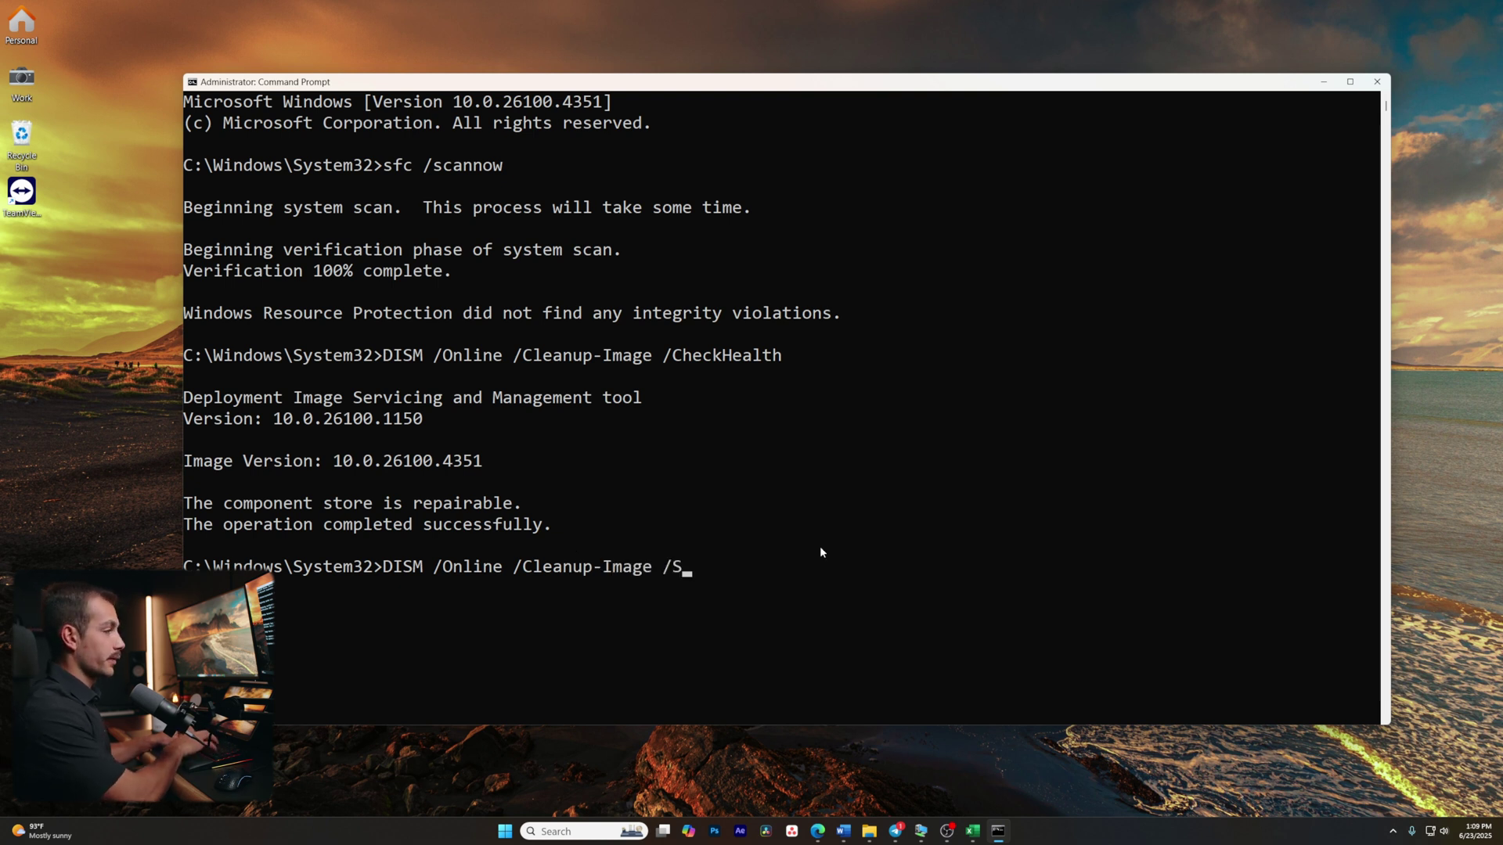
type("canHealth")
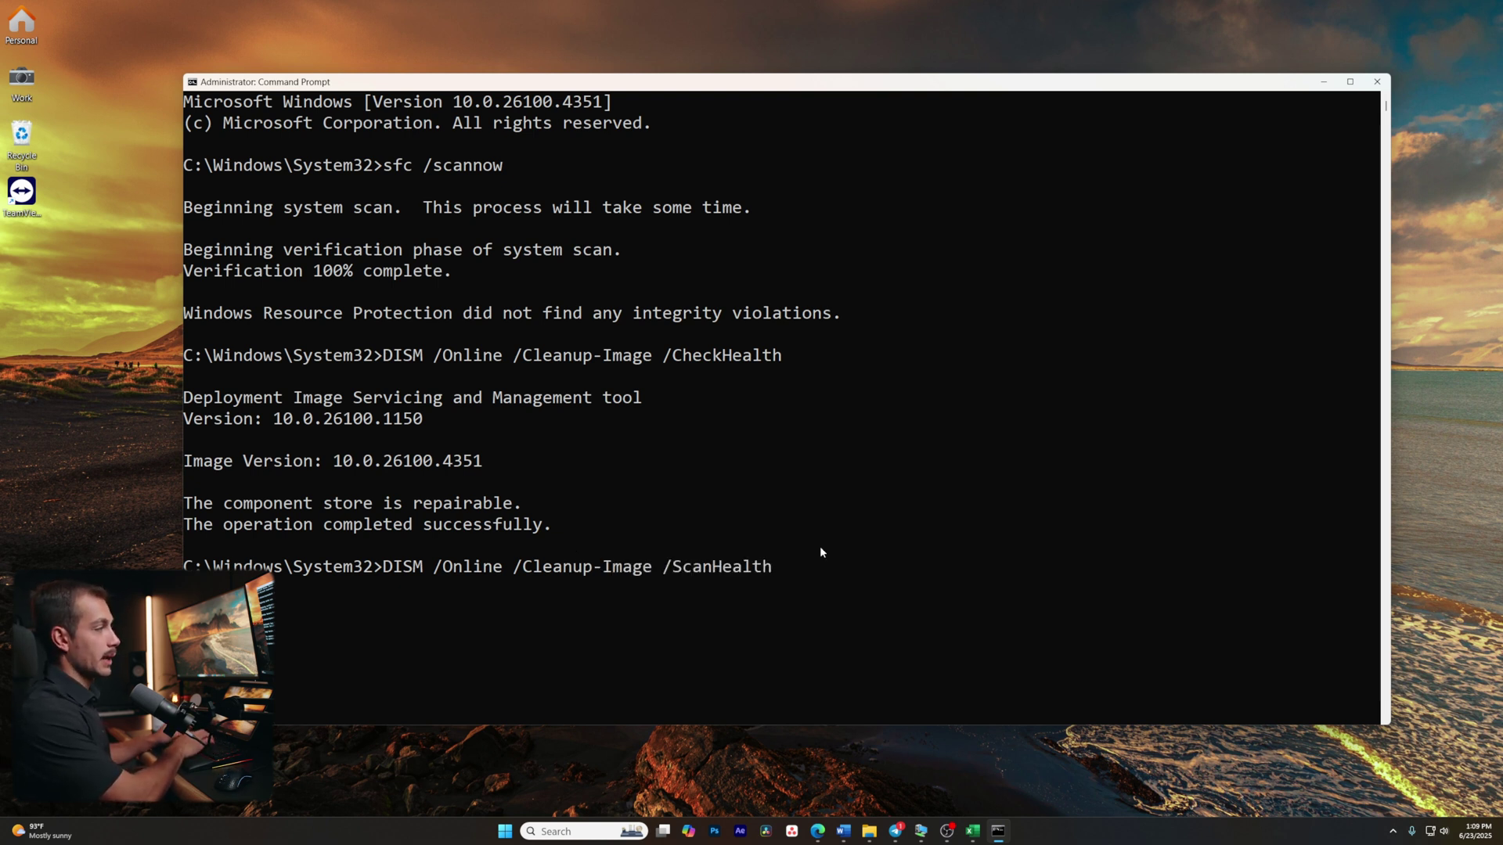
key("Return")
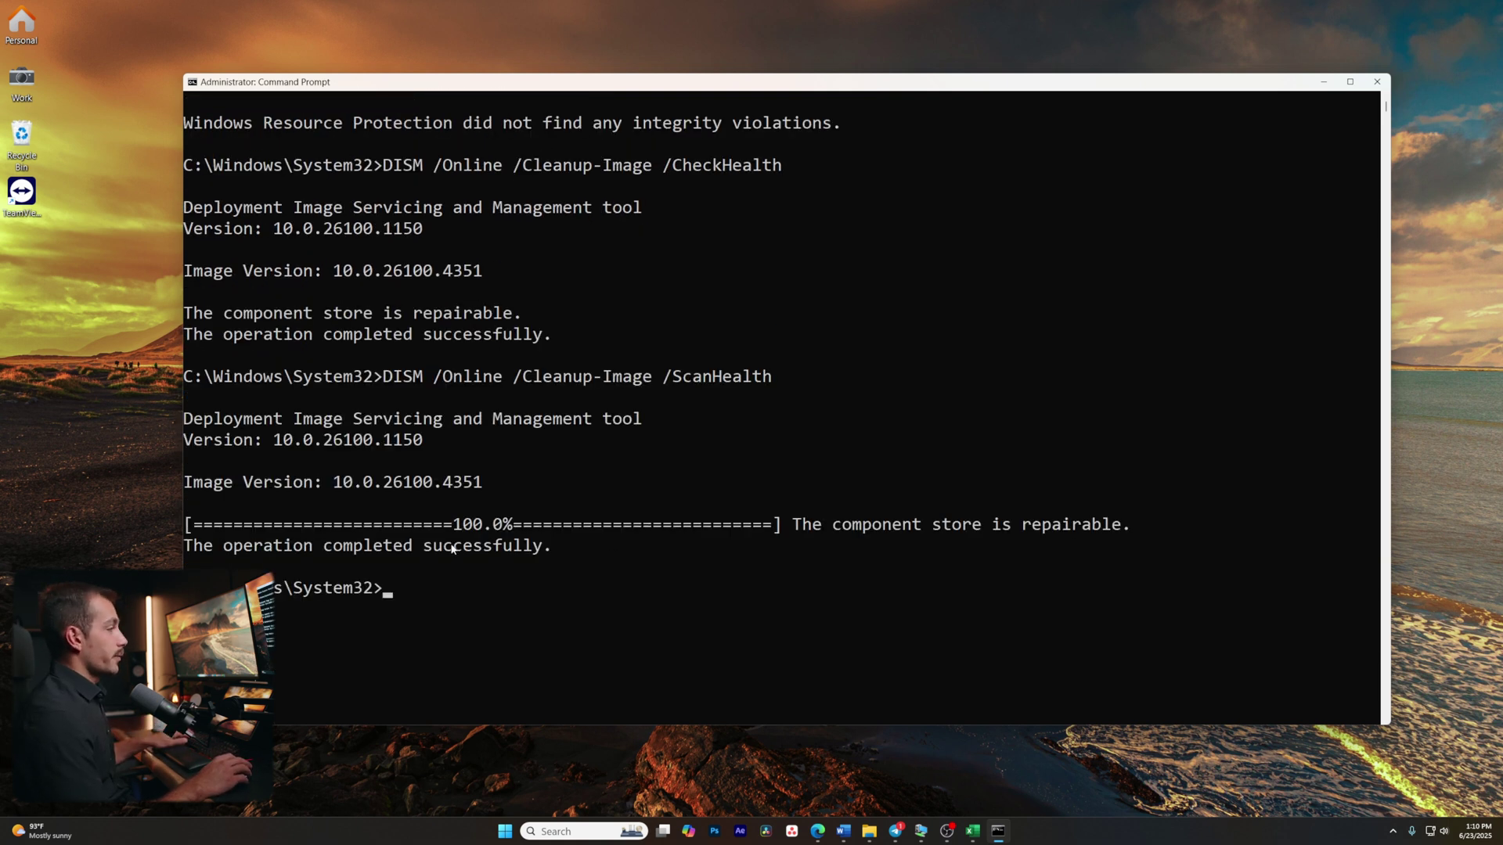
type("DISM /Online /Cleanup-Image /RestoreHealth")
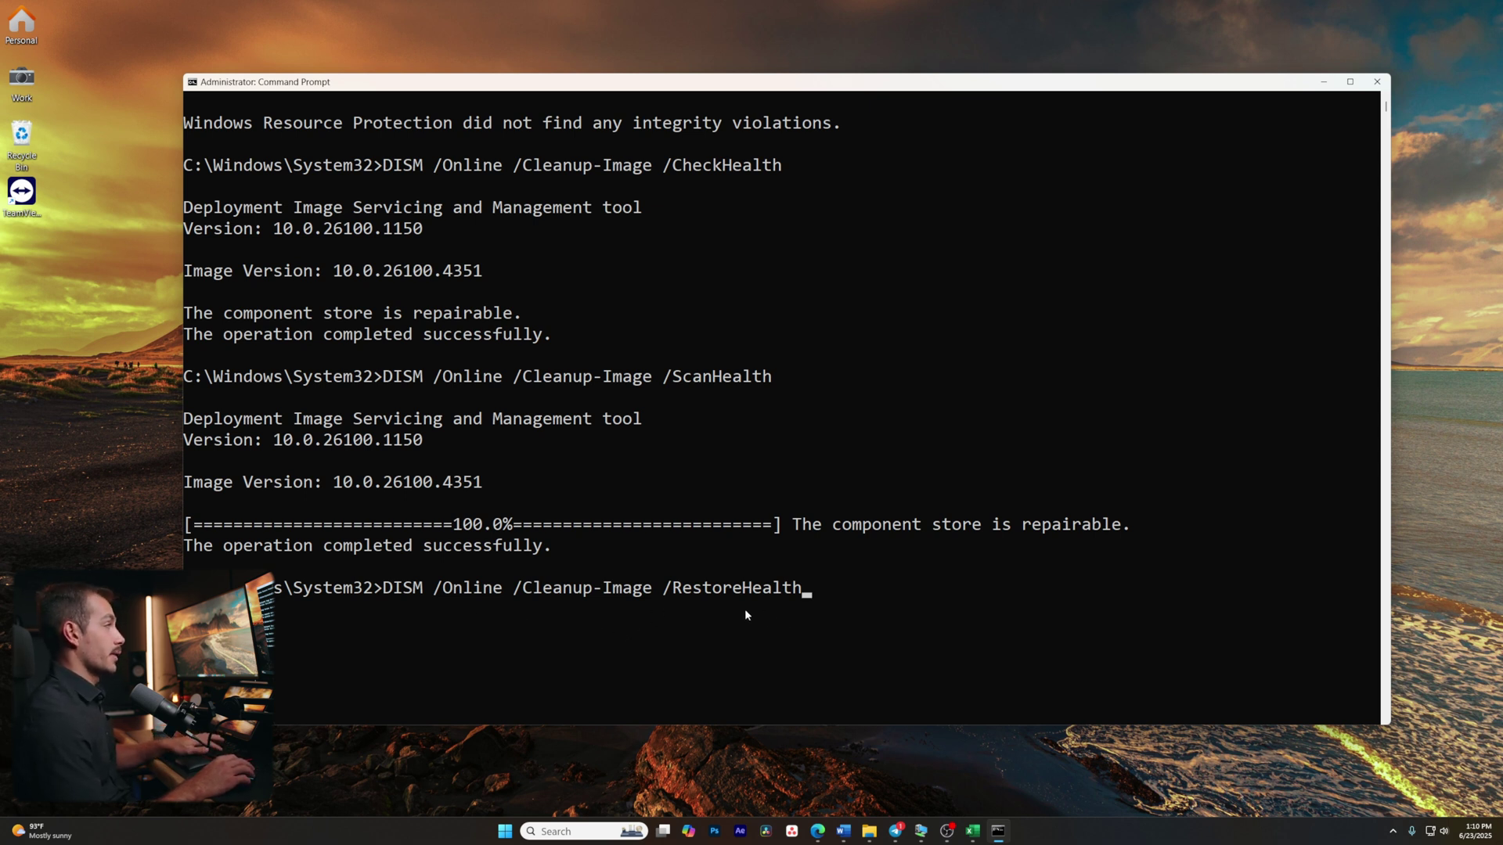
key("Return")
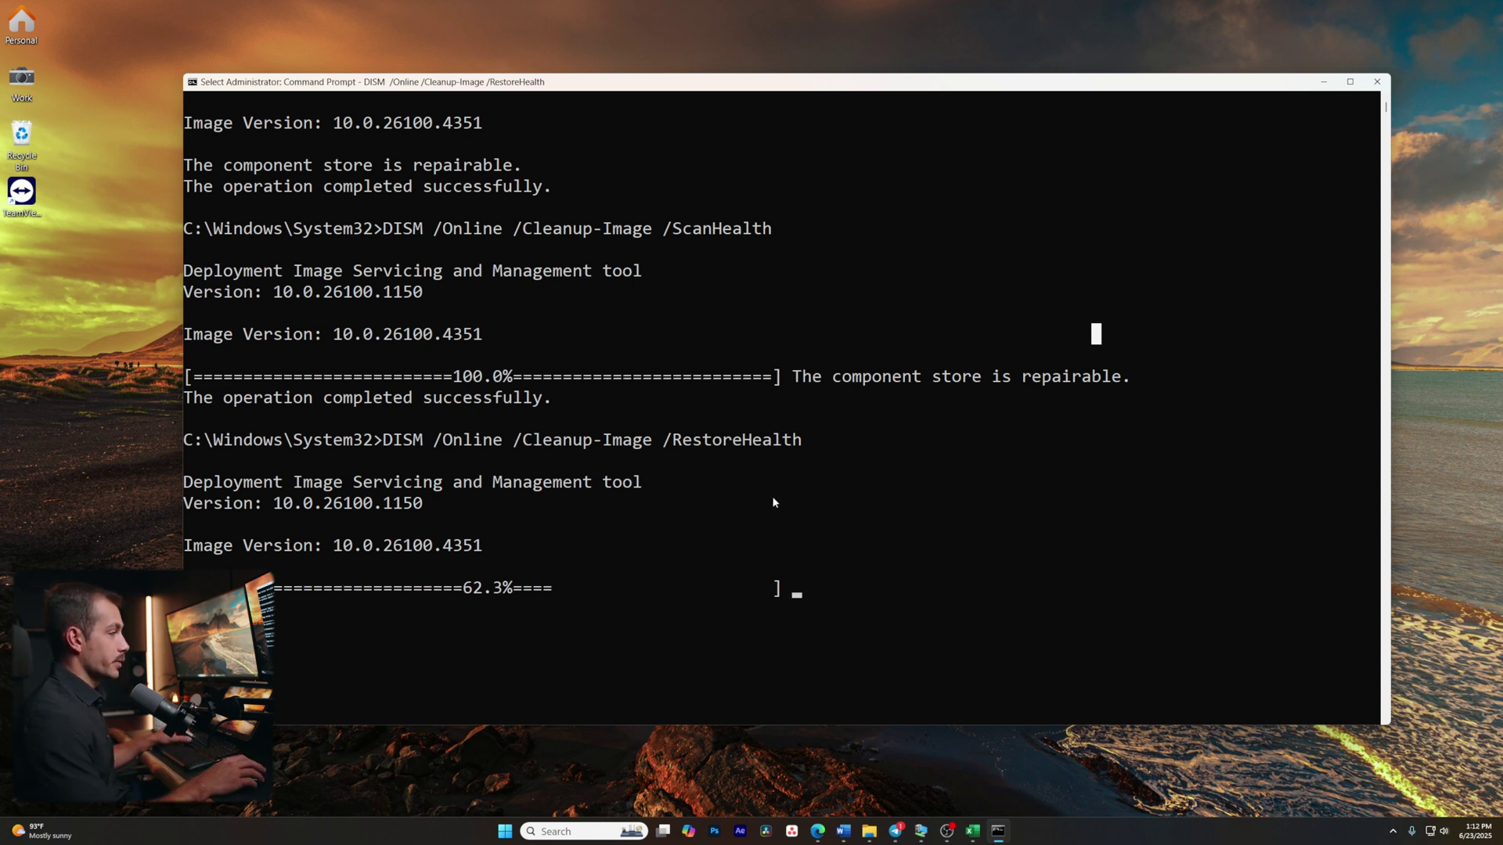
left_click(1322, 82)
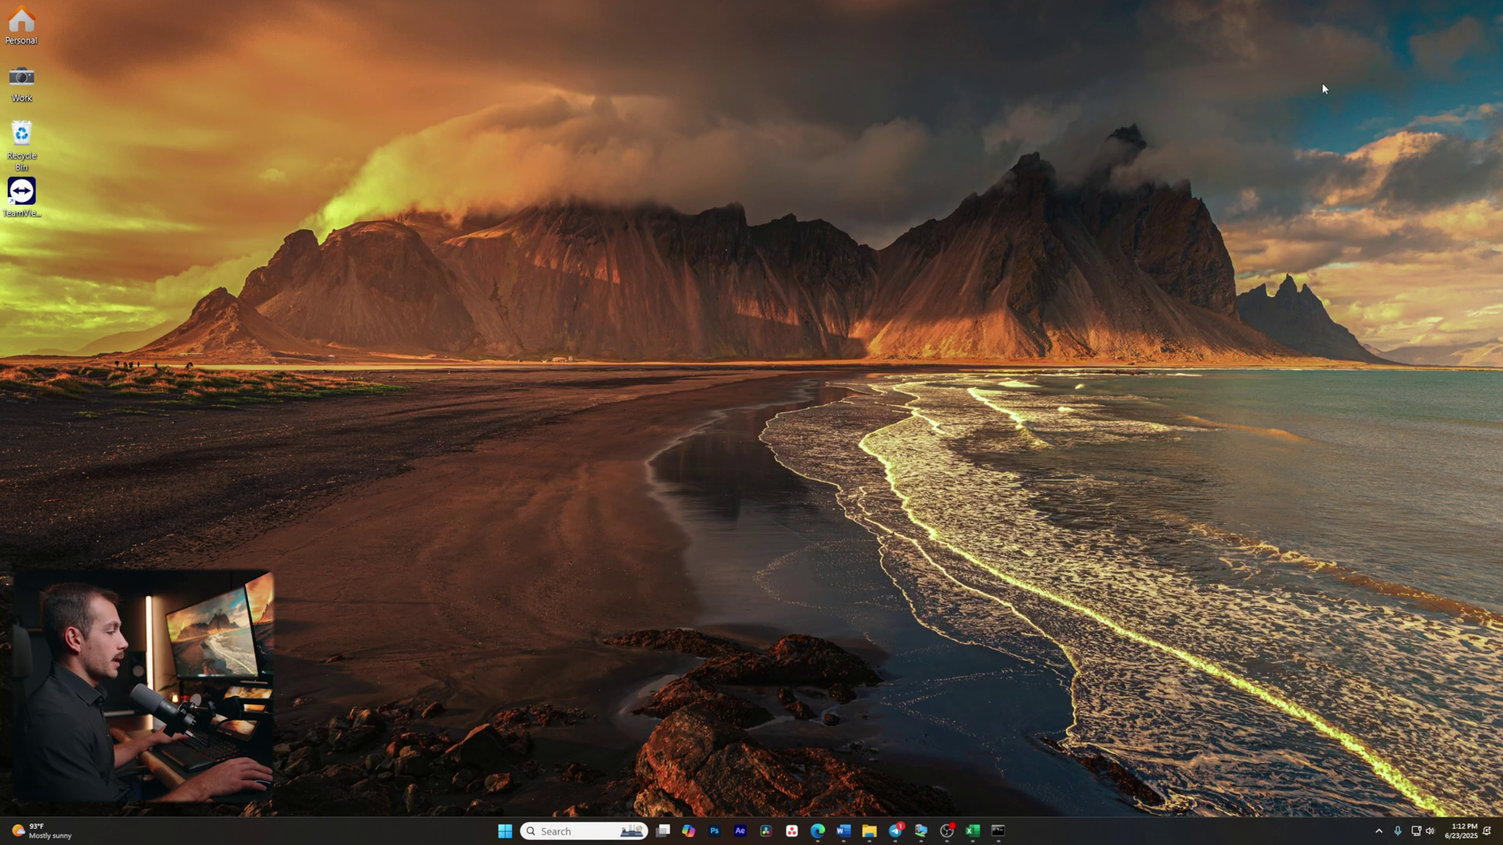
- Search 'accounts' from Start and reach the Accounts page in Settings
key("super")
type("a")
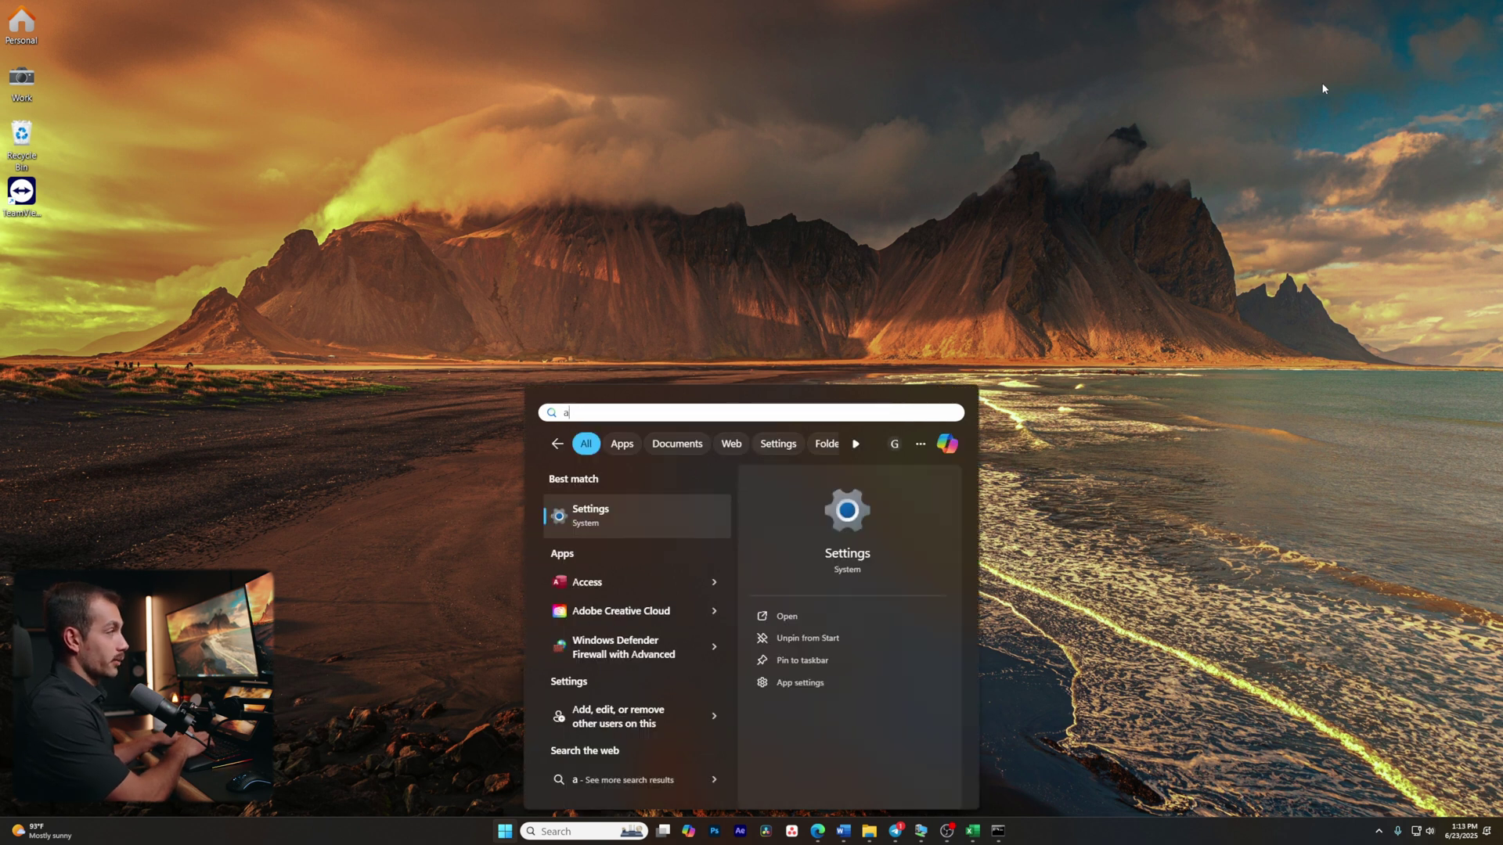
type("ccount")
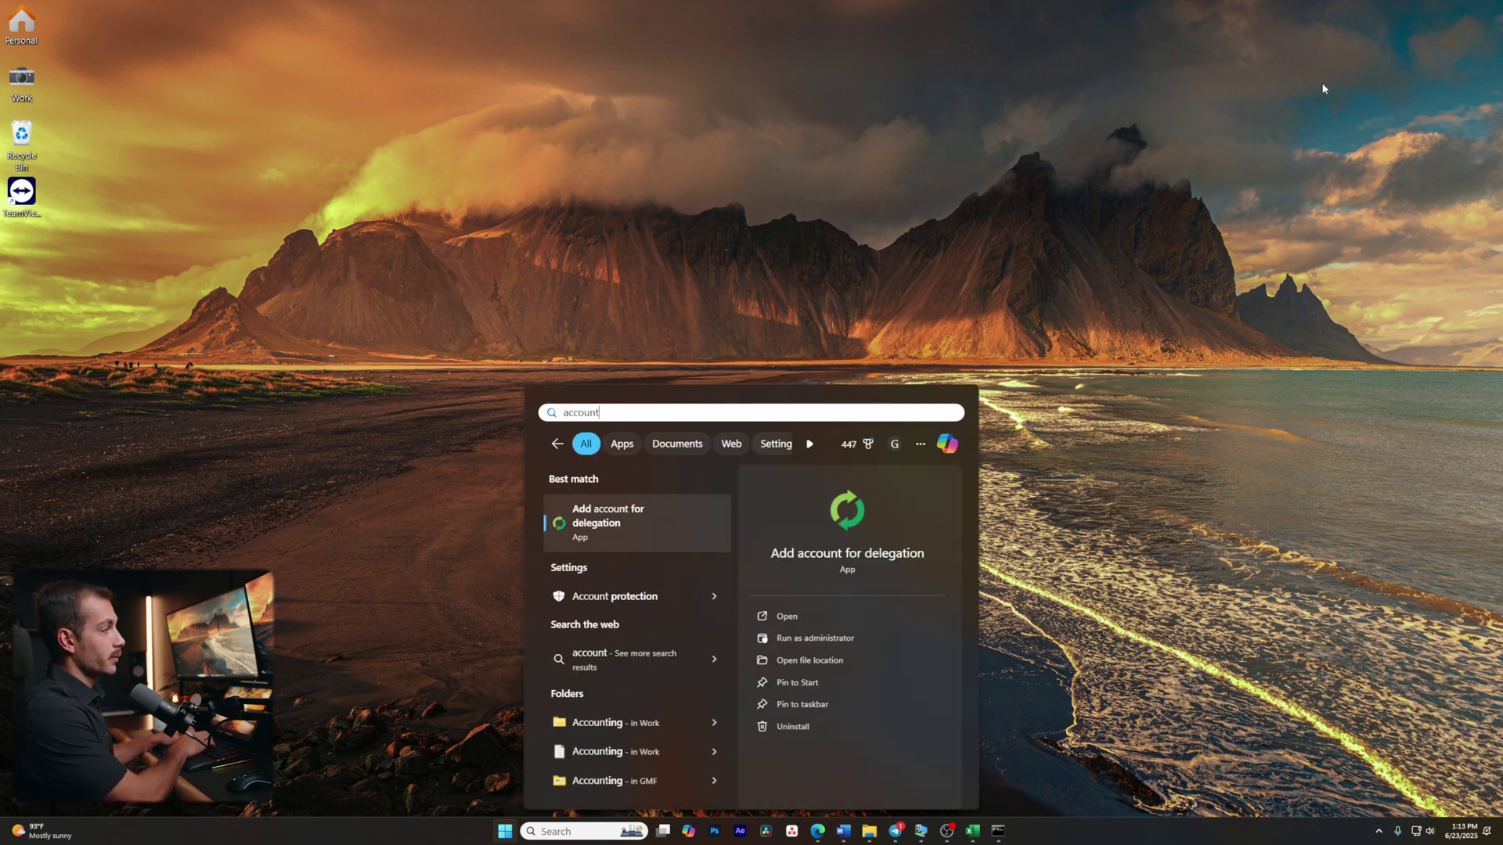
type("s")
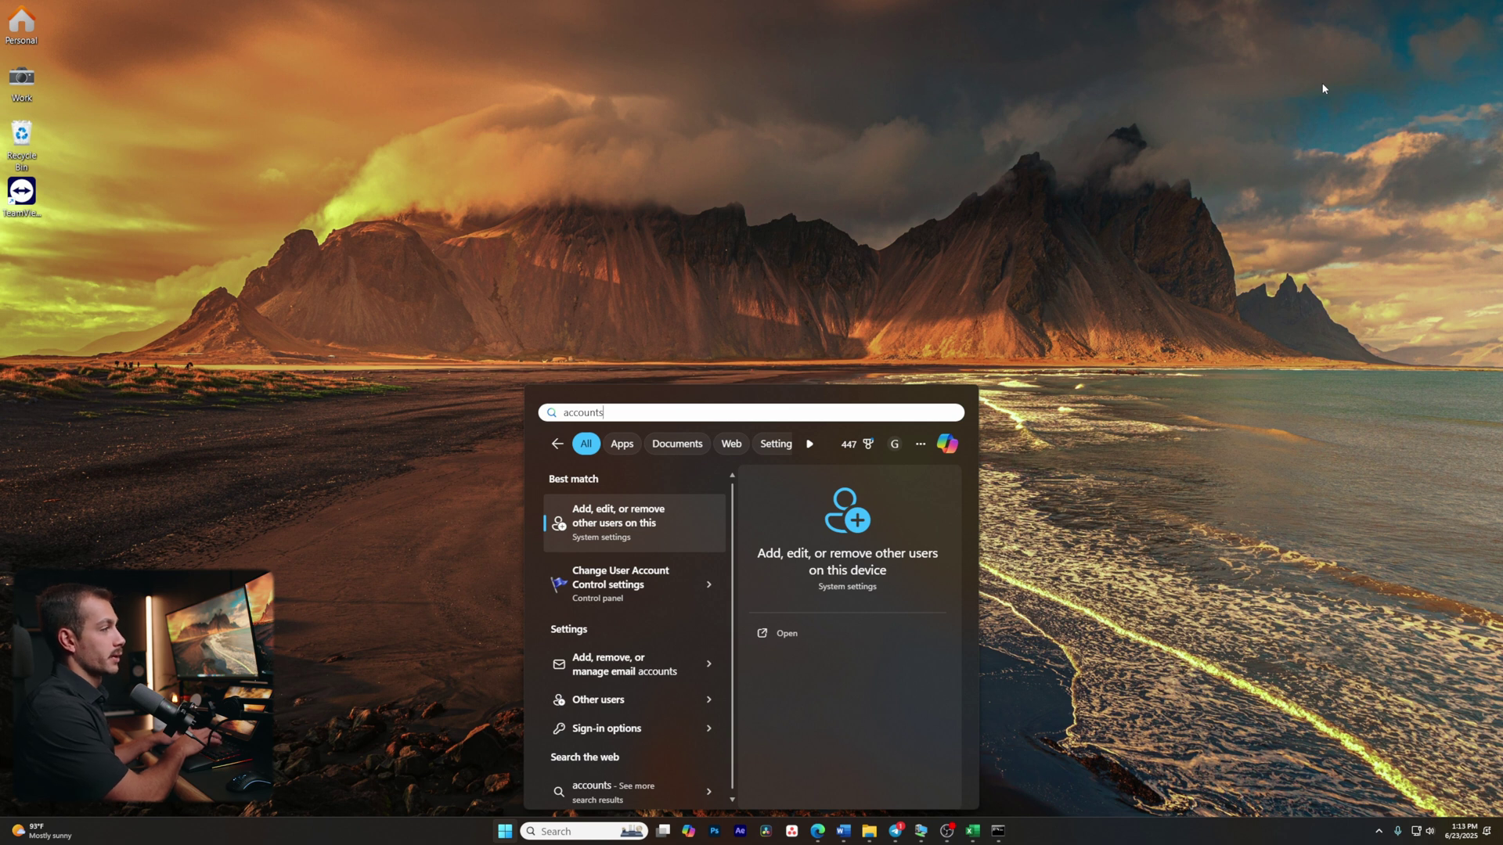
key("Return")
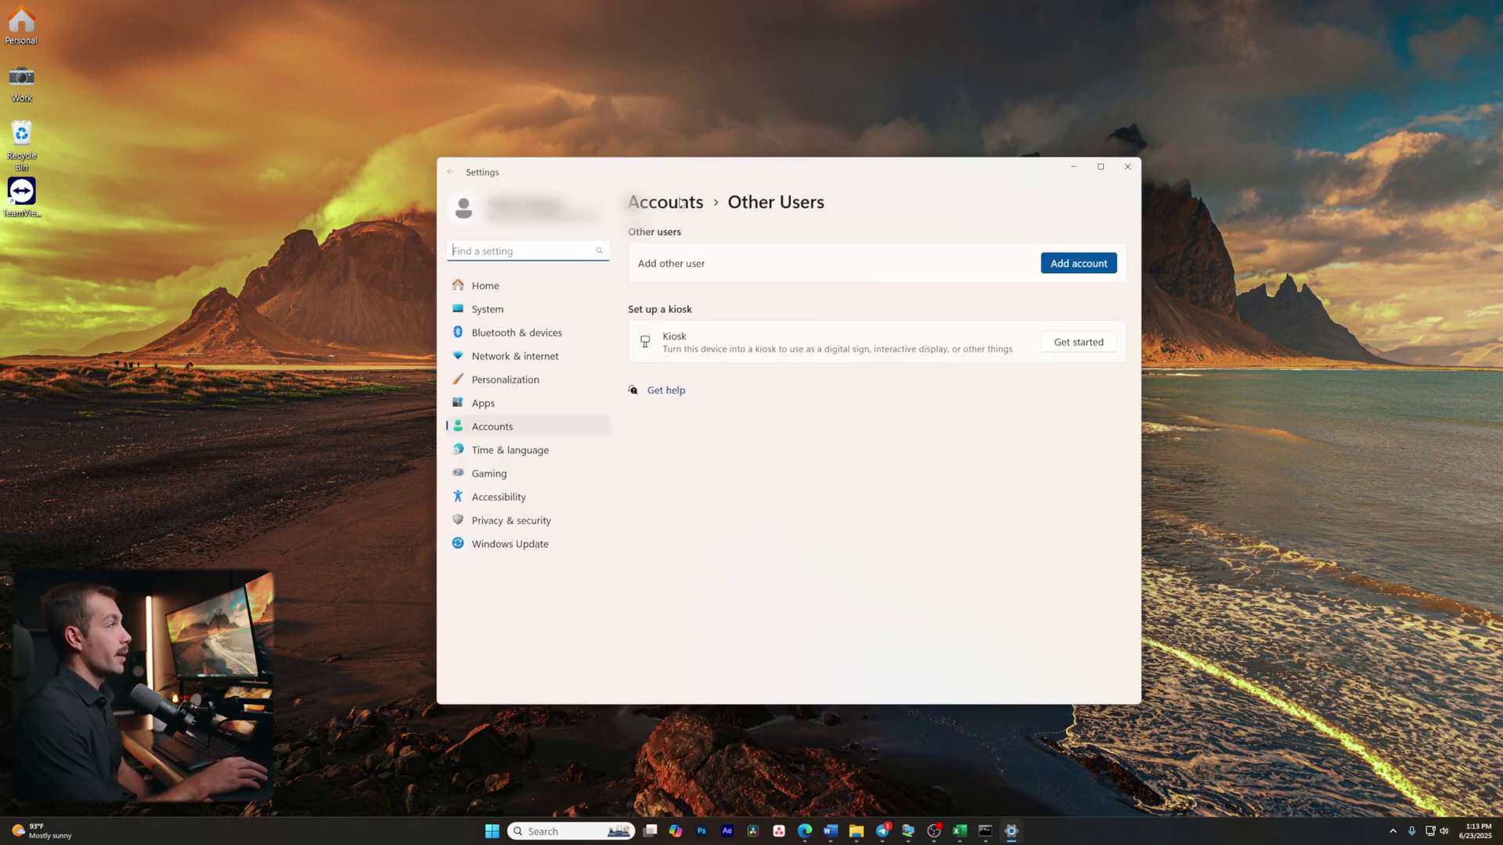
left_click(679, 202)
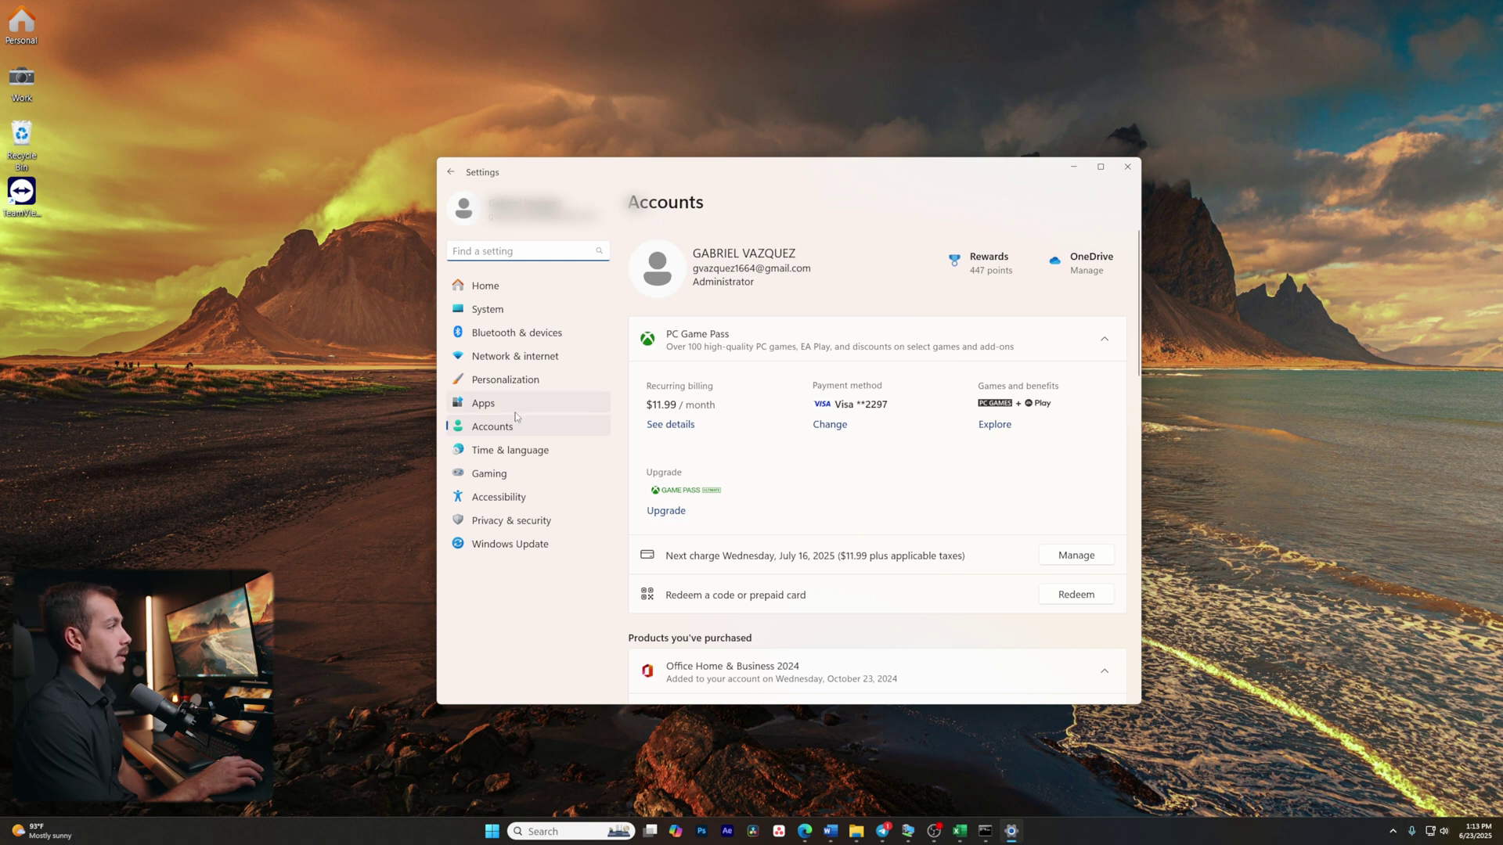
left_click(485, 286)
left_click(491, 426)
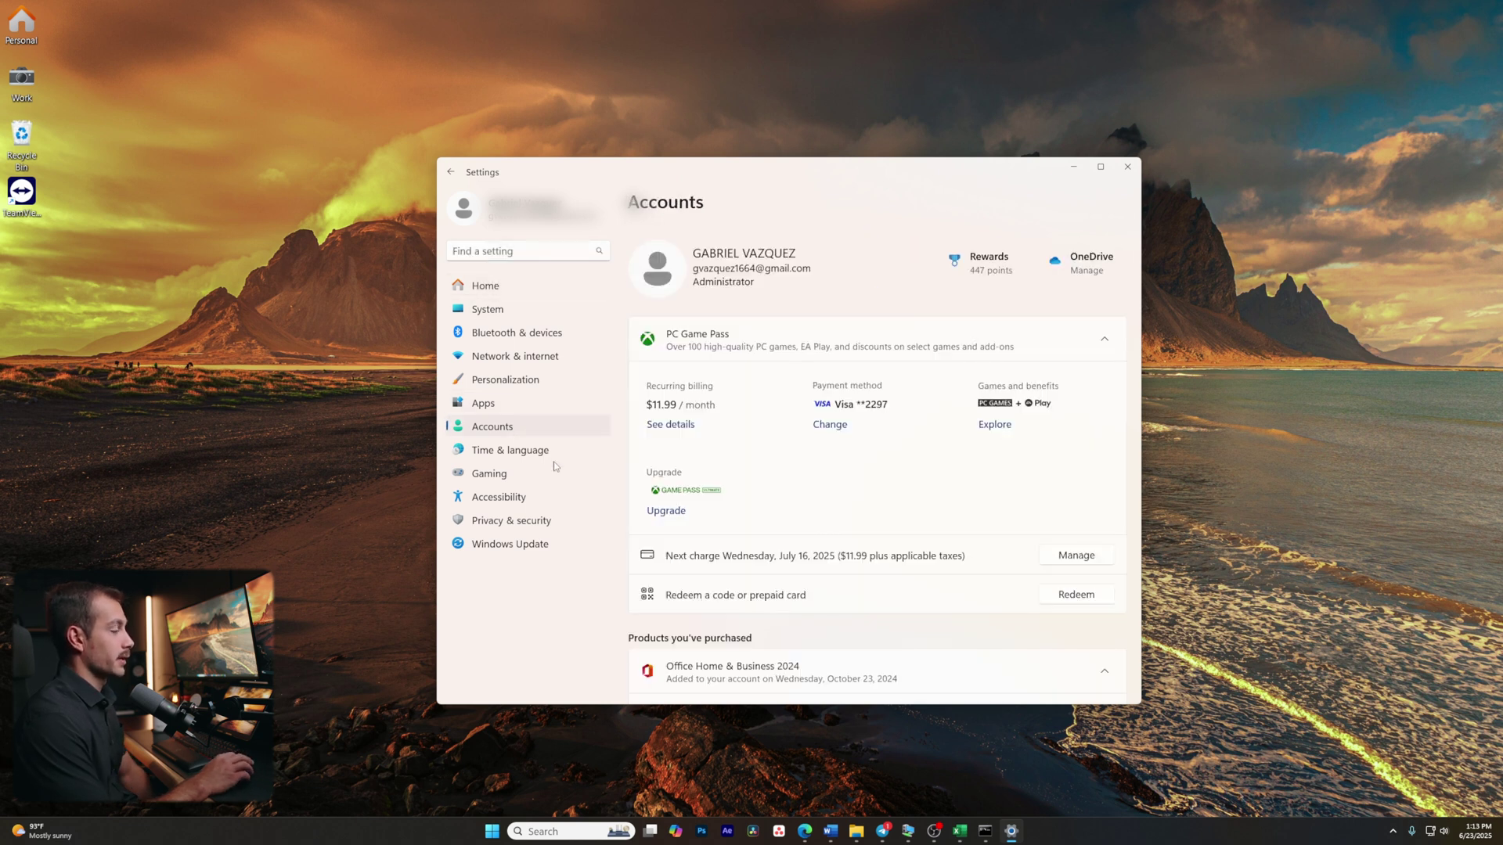
scroll(832, 513, "down", 8)
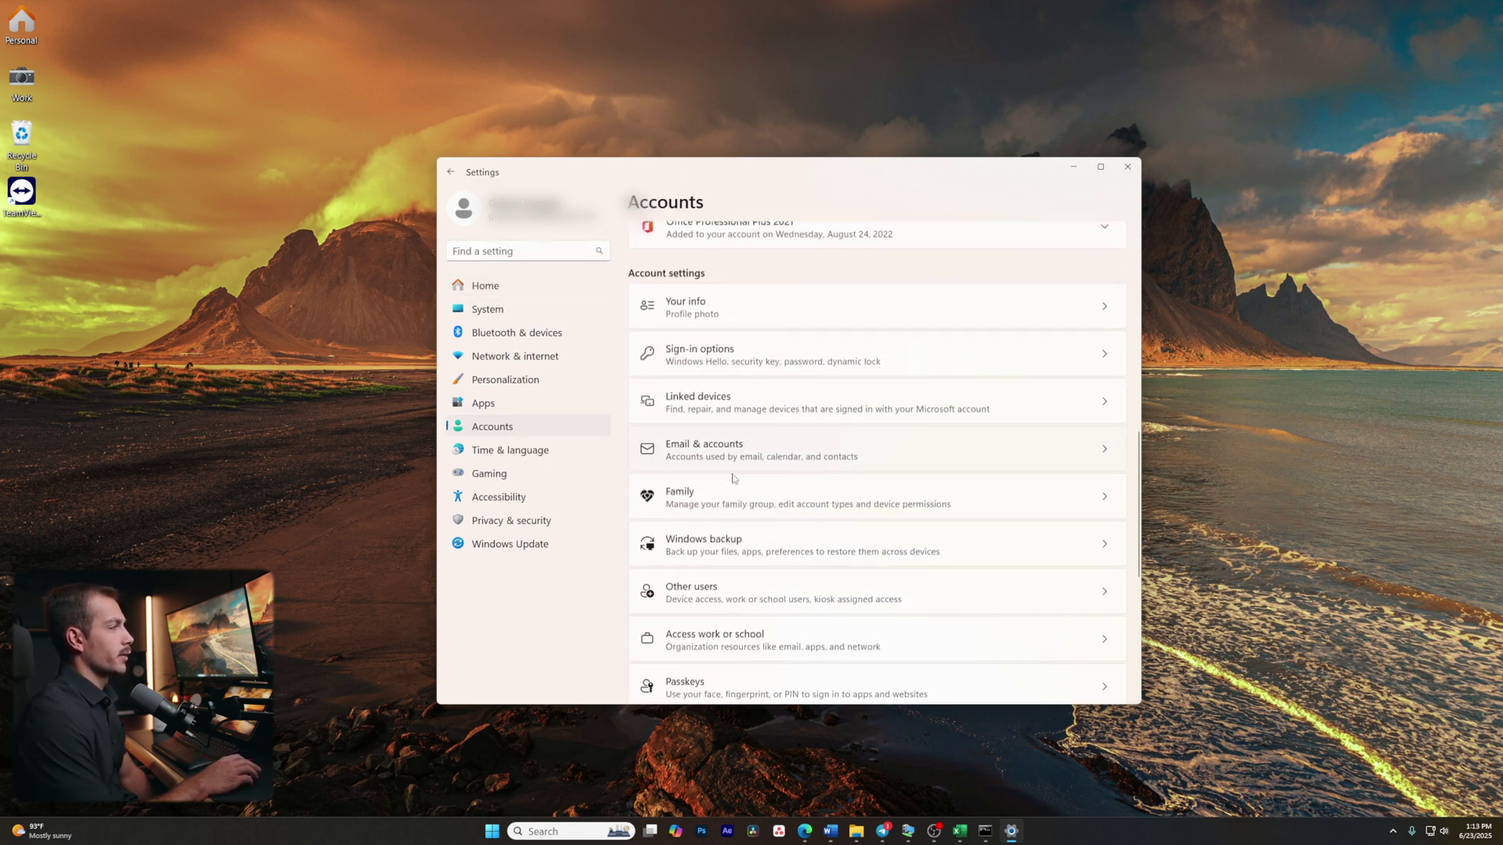
- Inspect the mail account's details under Email & accounts, then open Other users
left_click(712, 456)
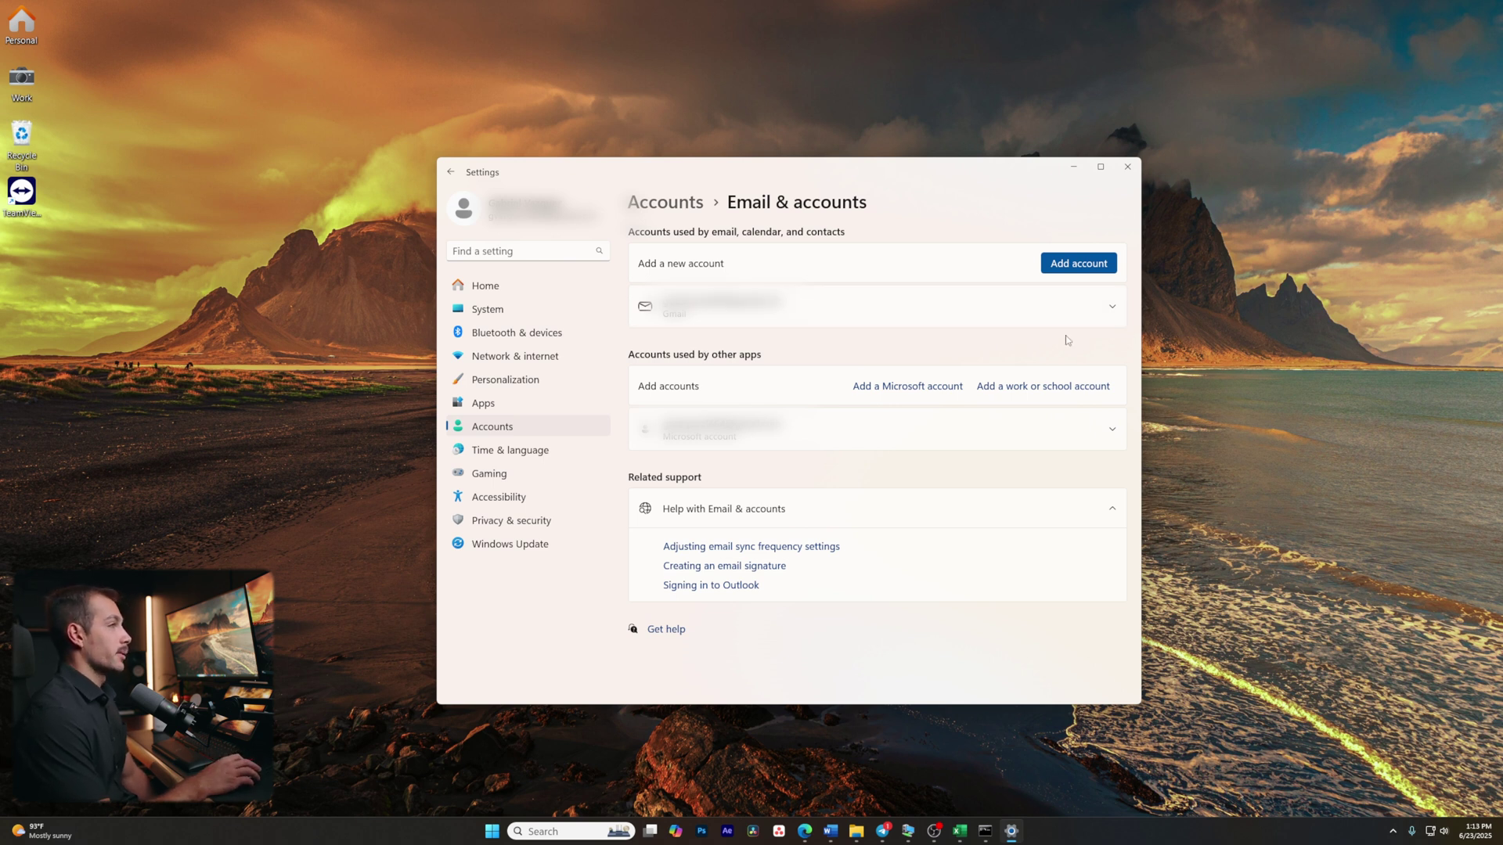
left_click(1115, 308)
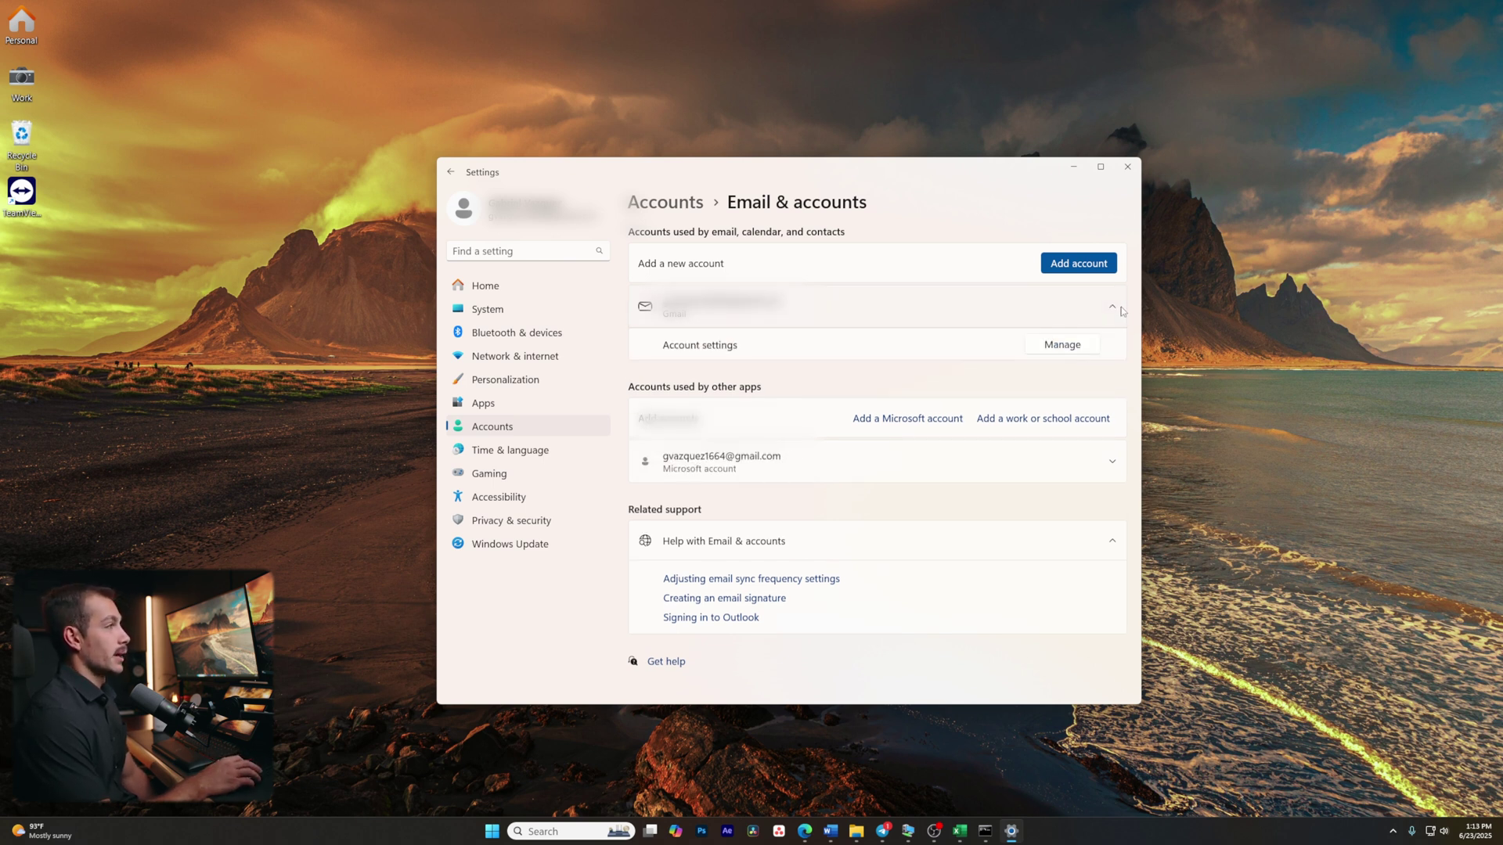
left_click(1062, 345)
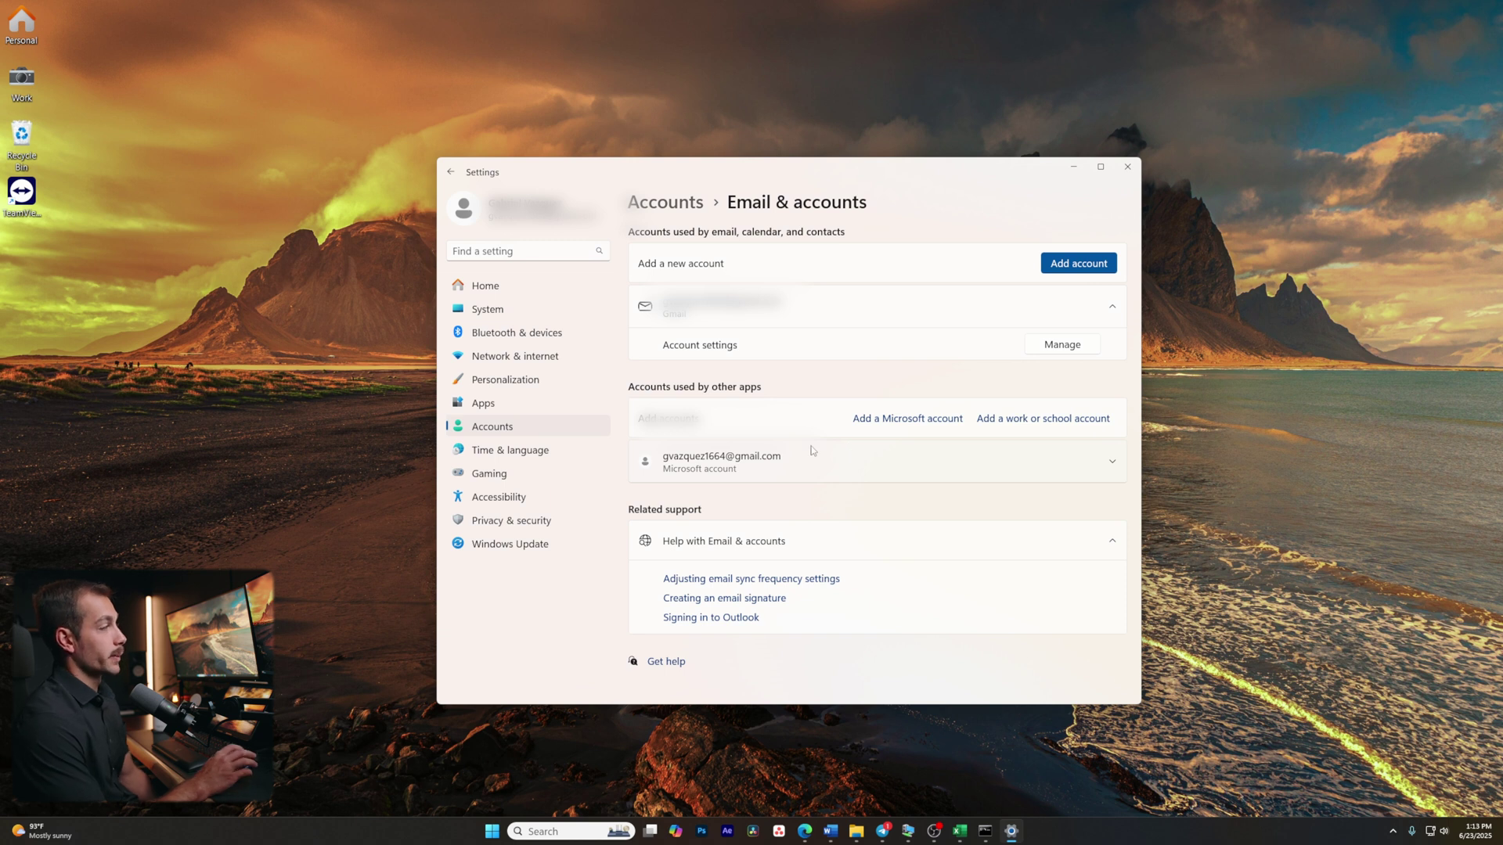
key("alt+Left")
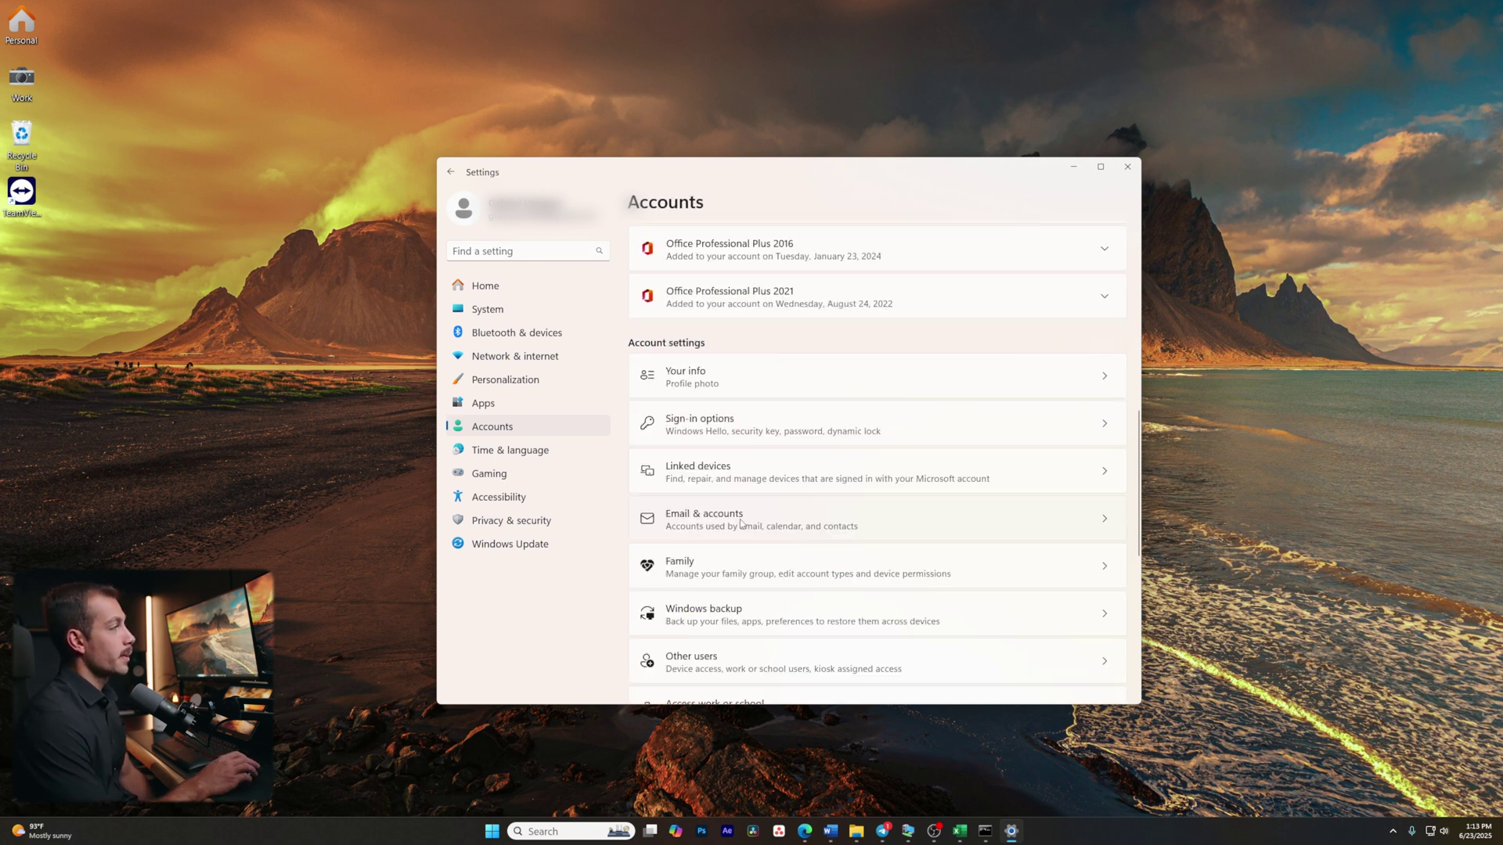
scroll(752, 485, "down", 2)
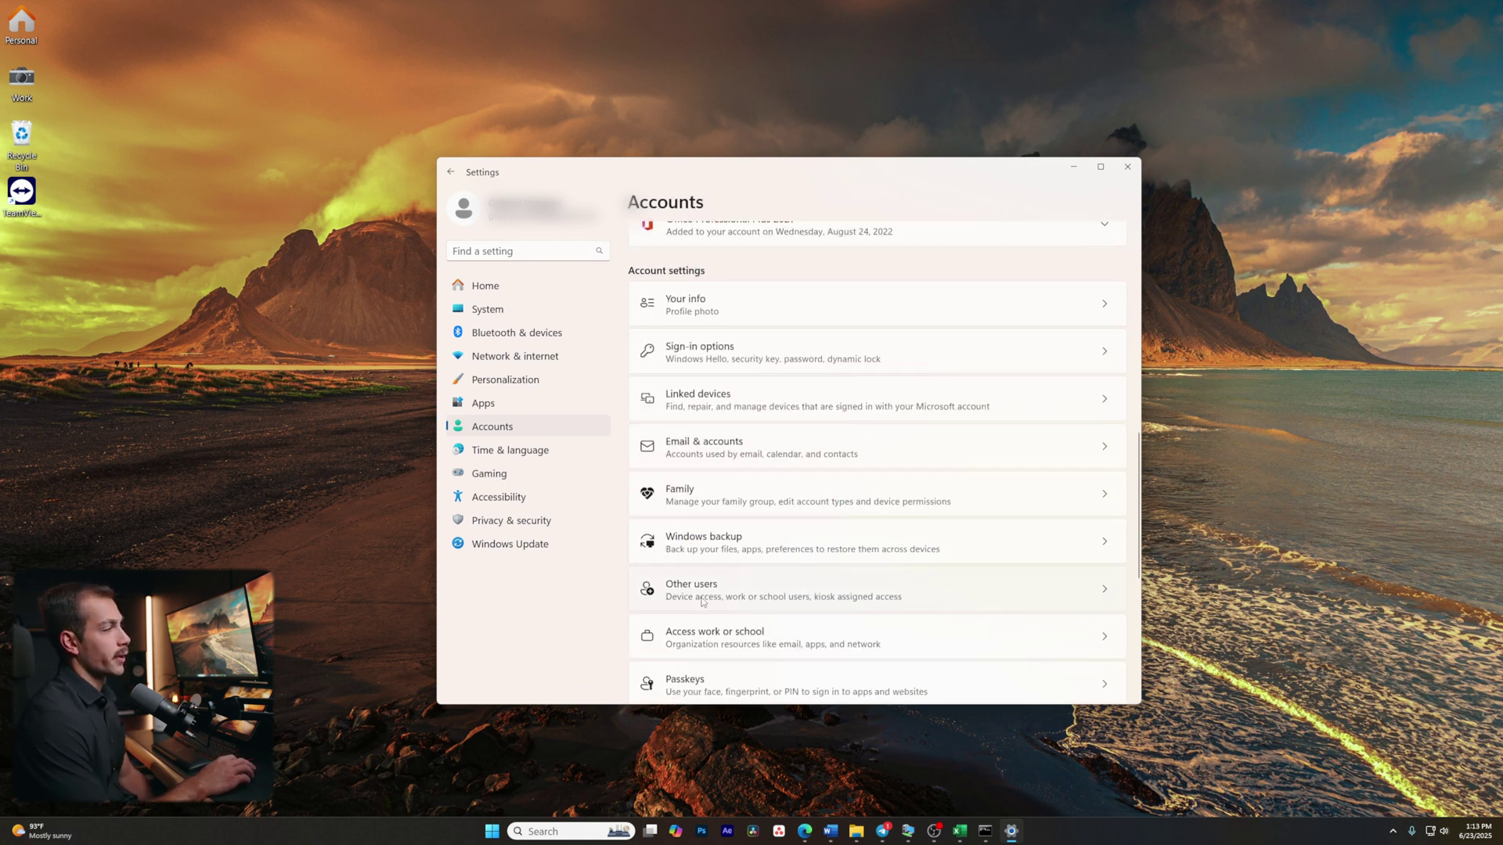
left_click(702, 599)
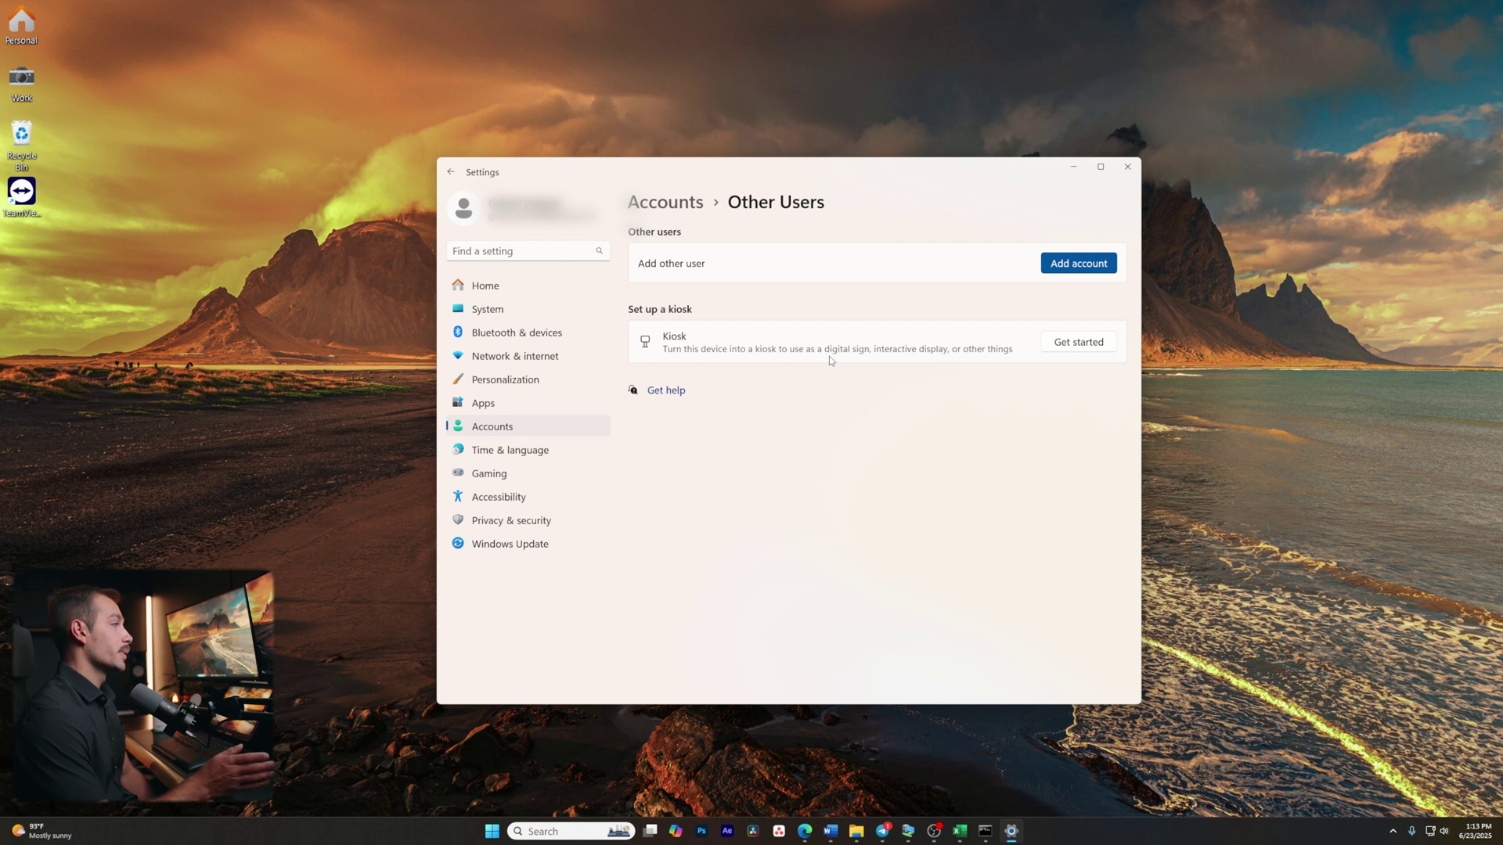